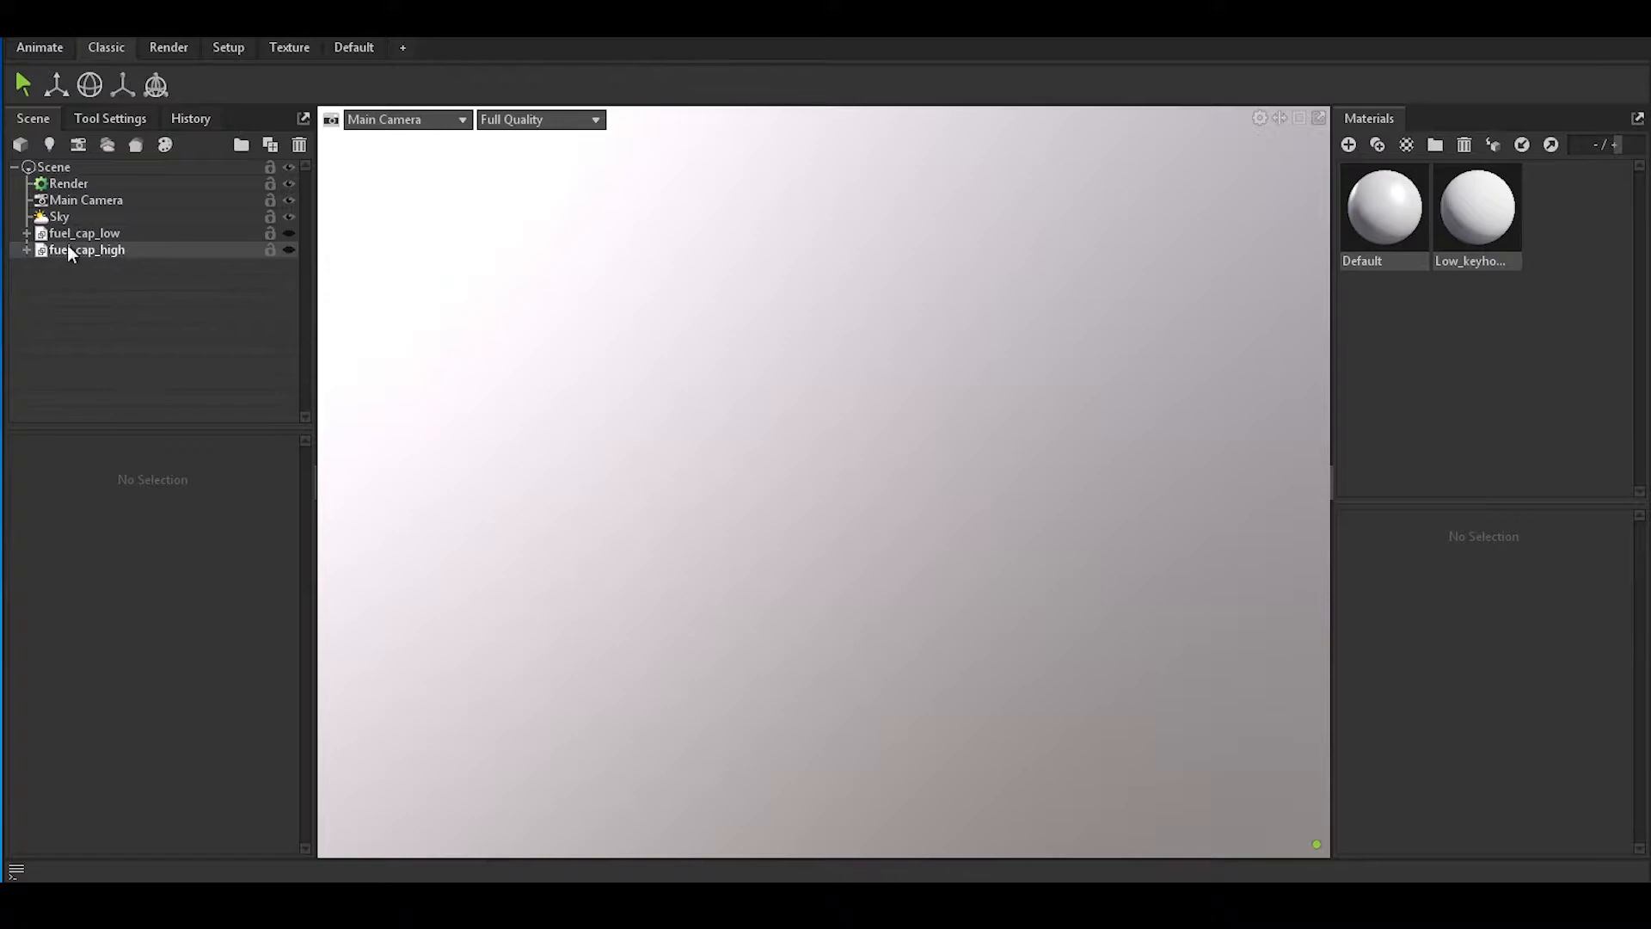
Step: Show and examine the low-poly fuel cap mesh, then hide it and show the high-poly fuel cap for inspection
left_click(288, 234)
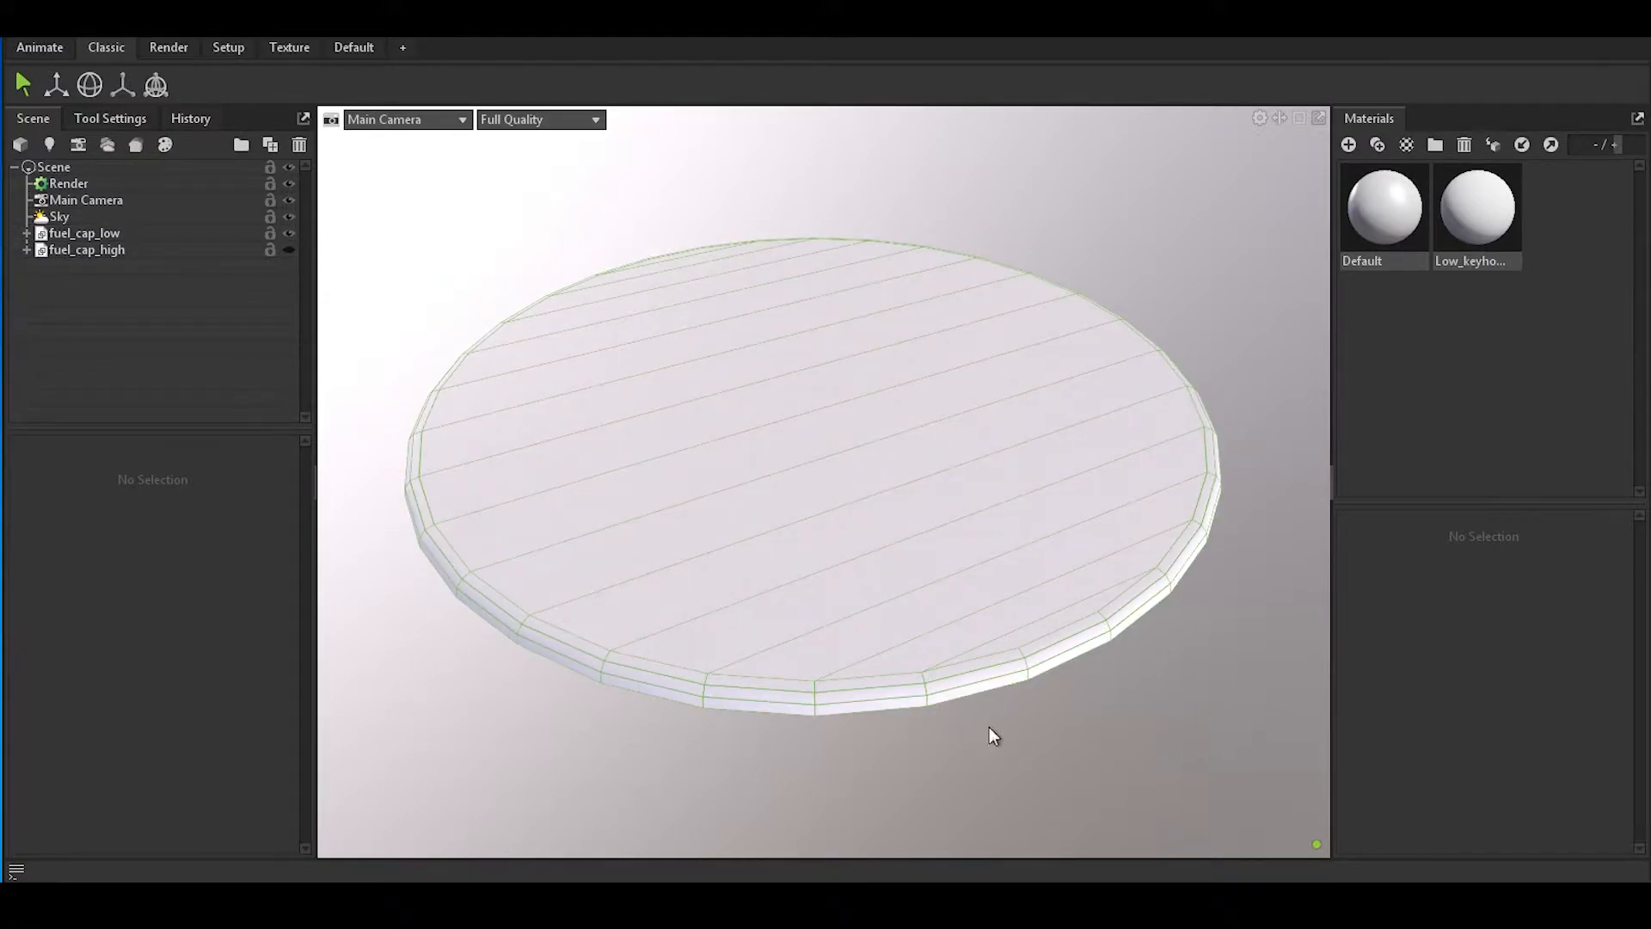
left_click_drag(1139, 700, 1215, 674)
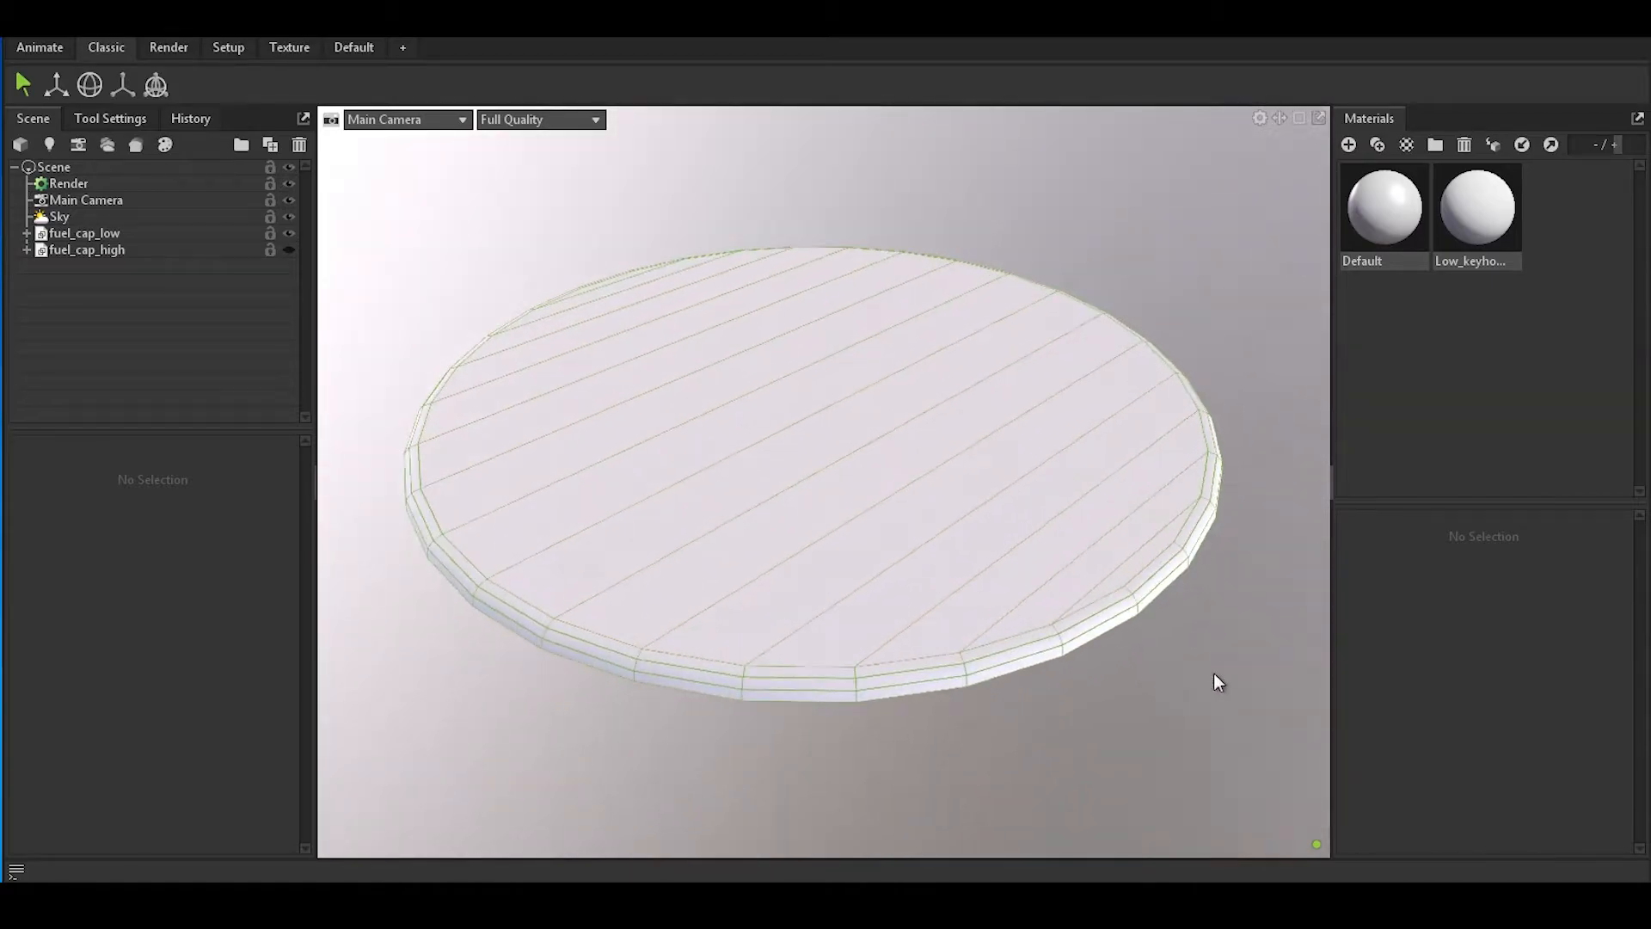
left_click(289, 233)
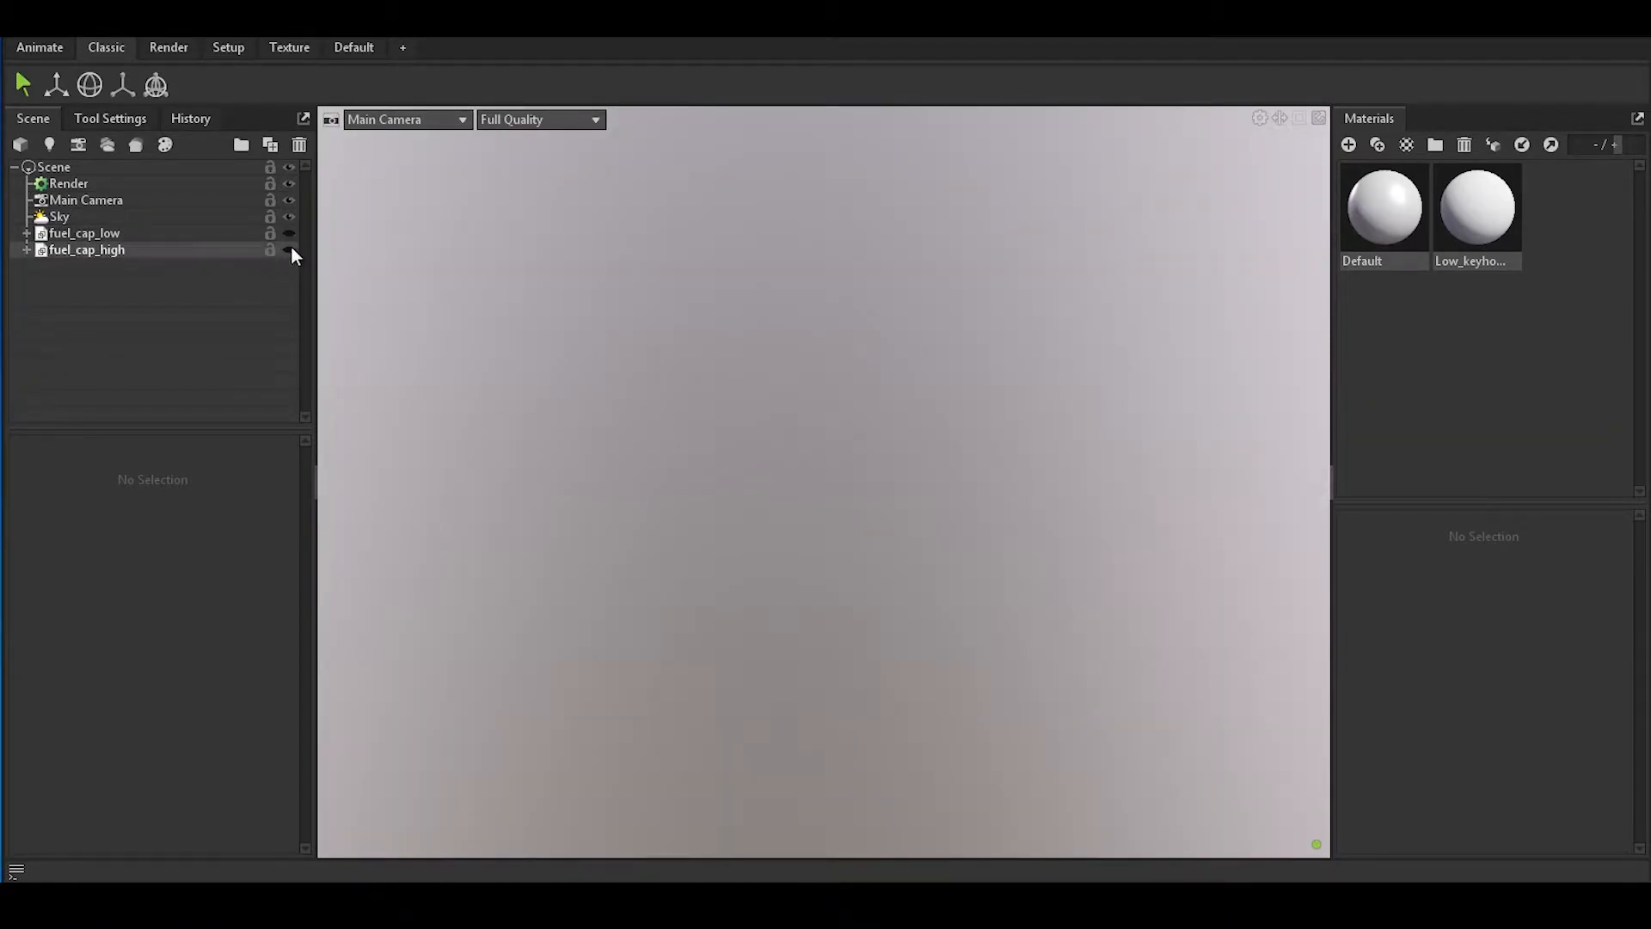
left_click(289, 249)
left_click_drag(799, 513, 743, 537)
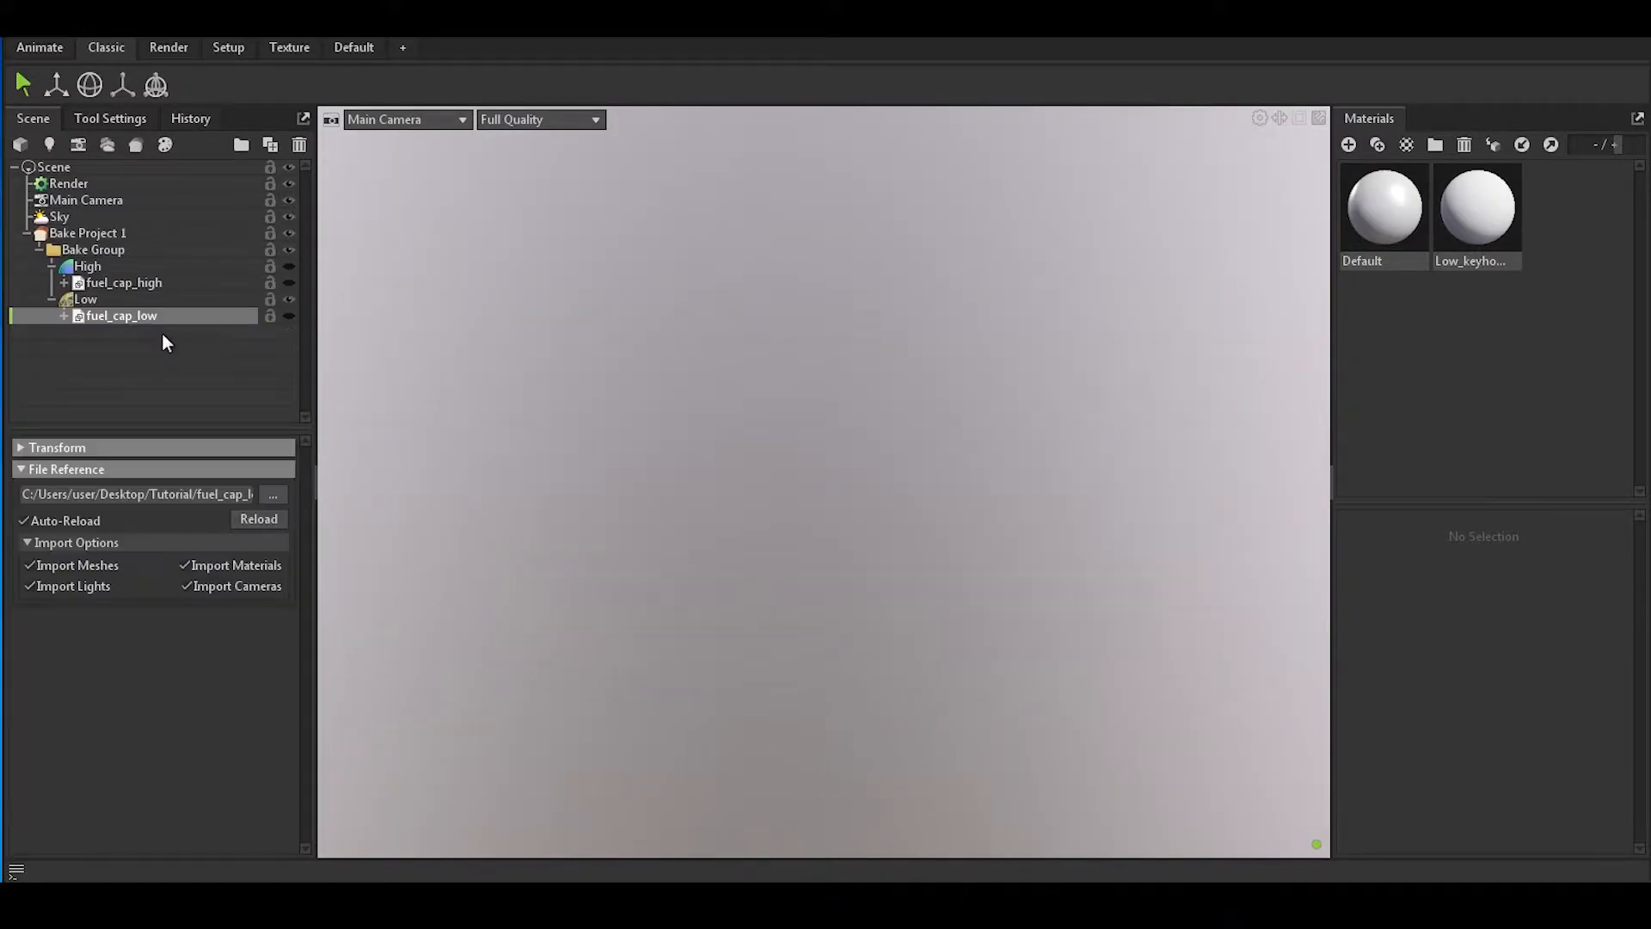
Step: Set Bake Project 1's output to a Portable Network Graphics file named Tutorial in the Tutorial folder
left_click(150, 230)
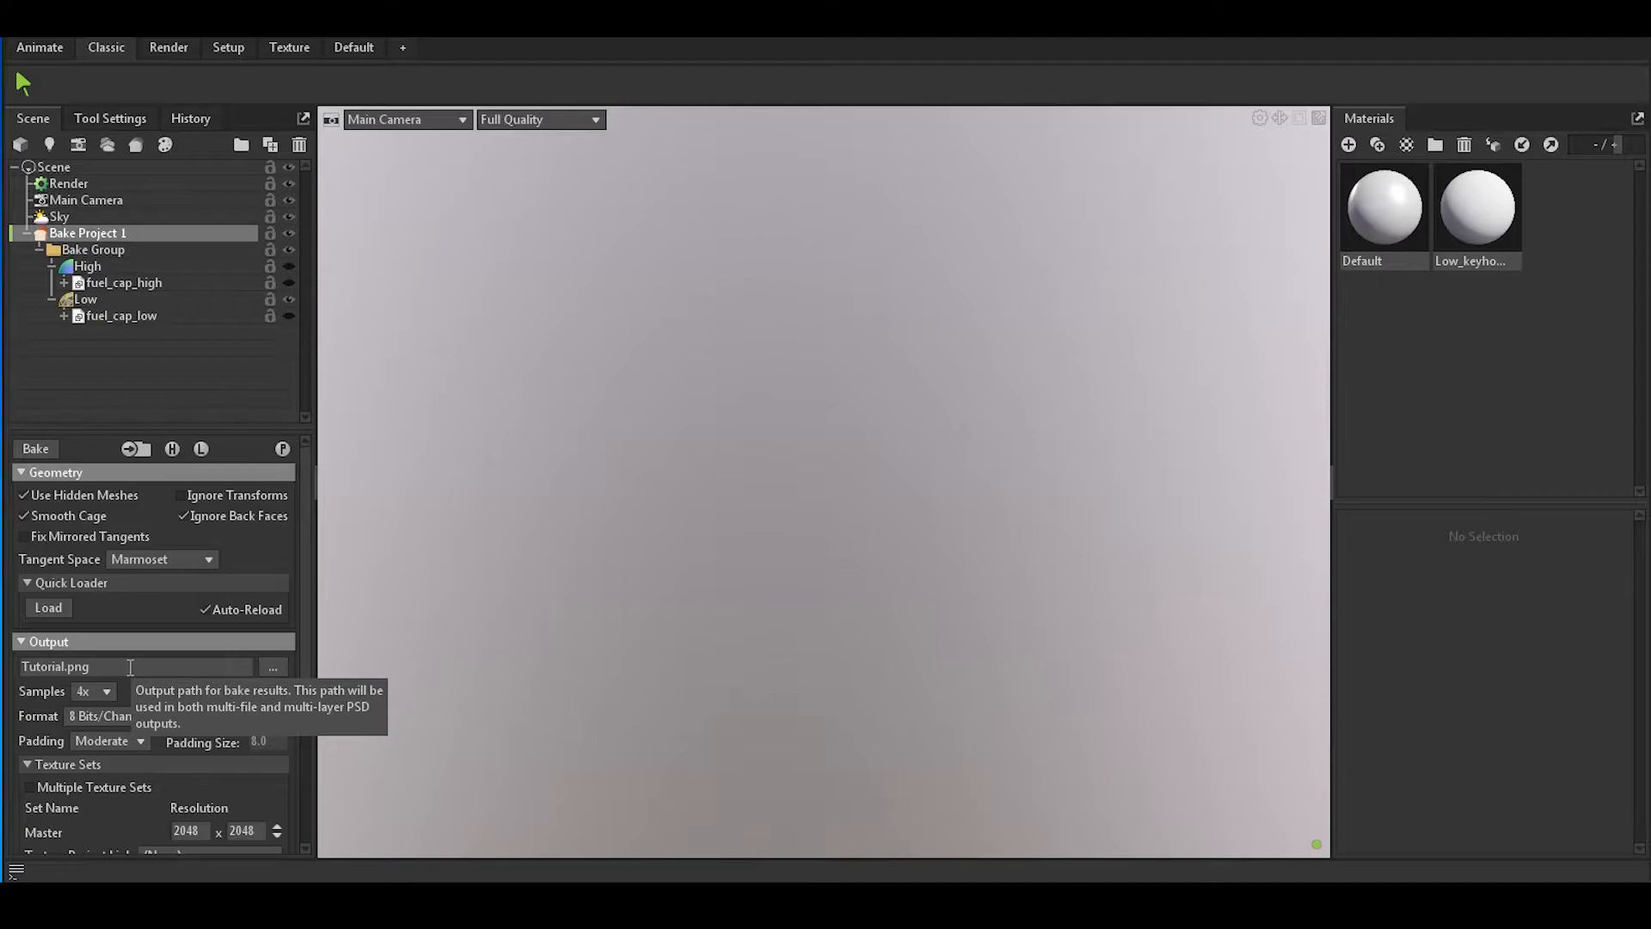
left_click(274, 670)
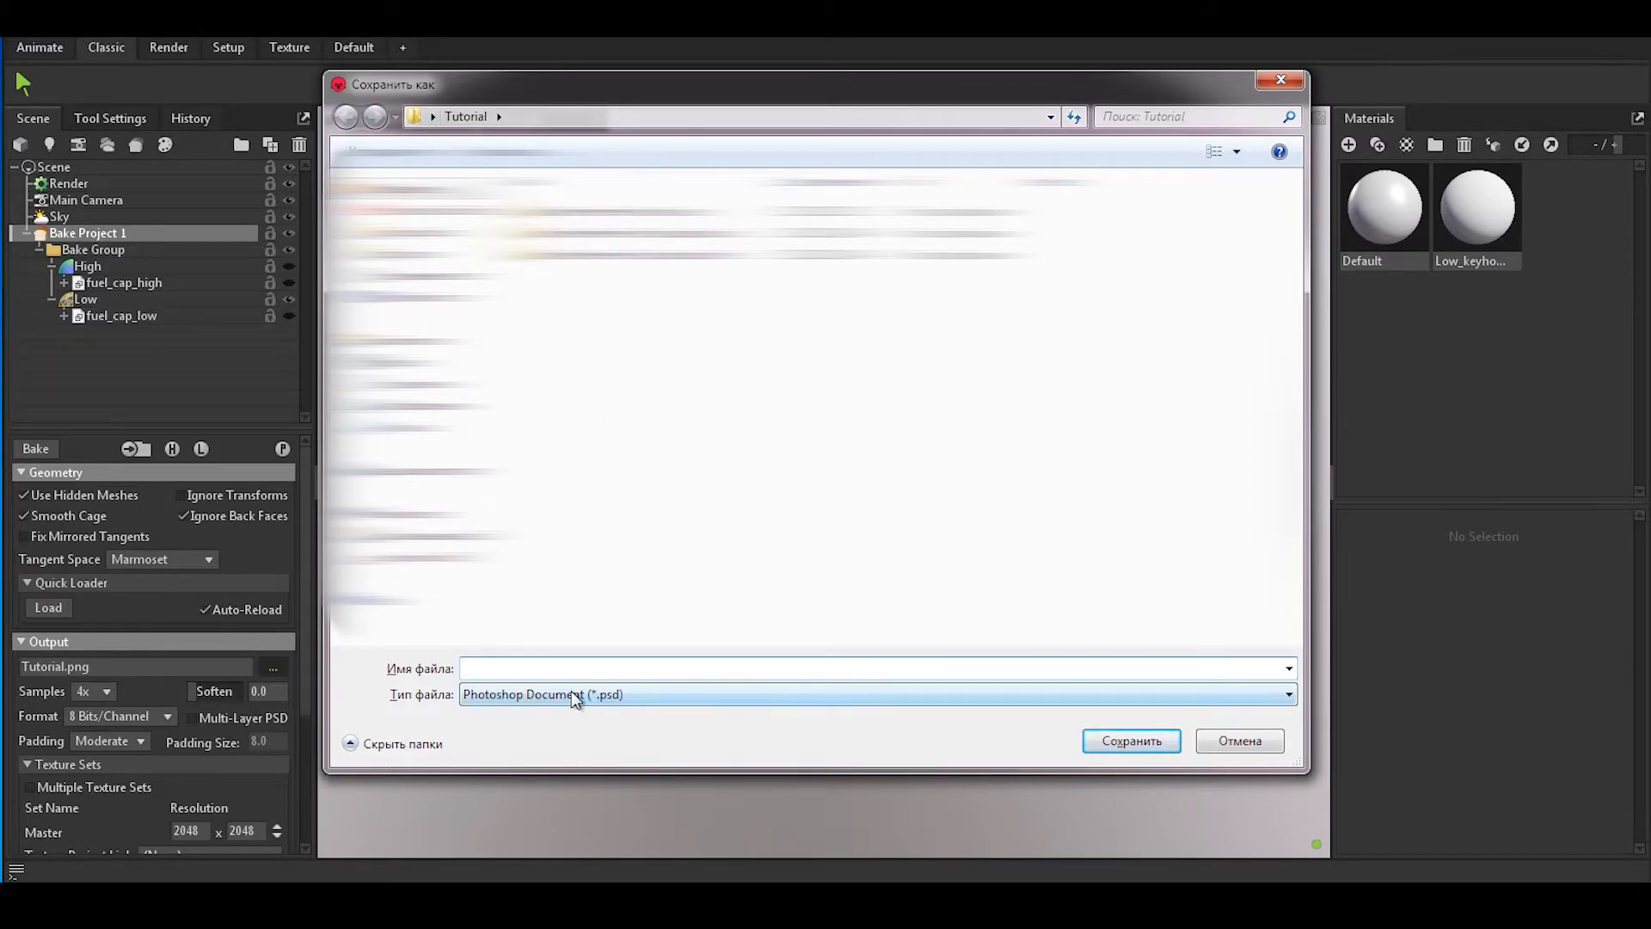
left_click(631, 695)
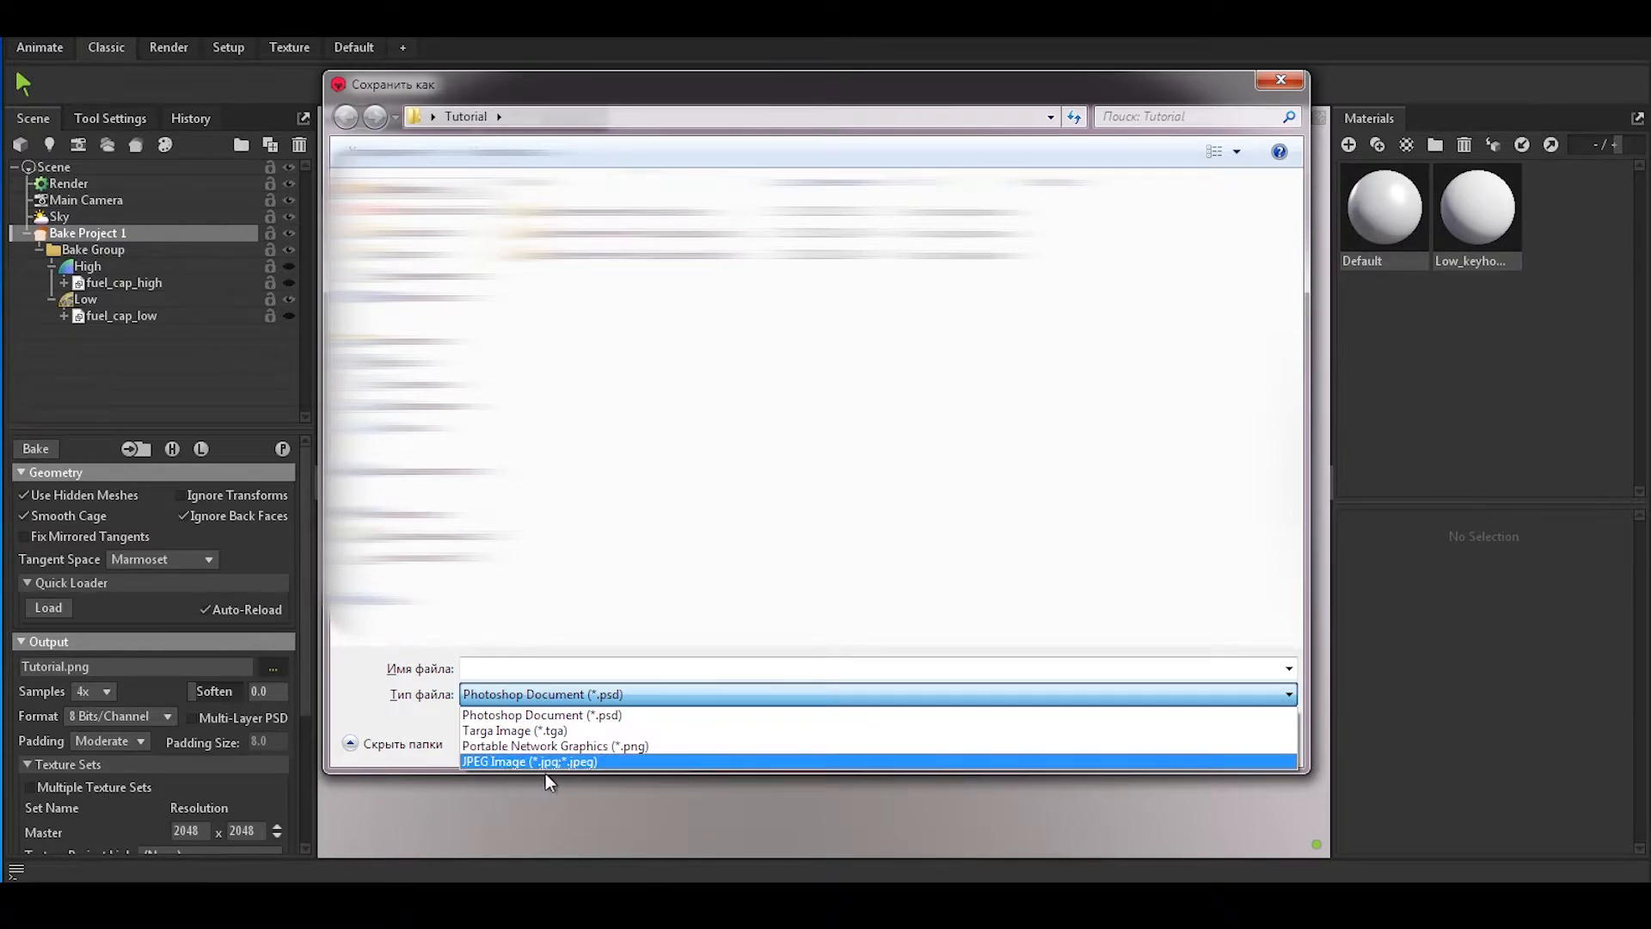
left_click(649, 746)
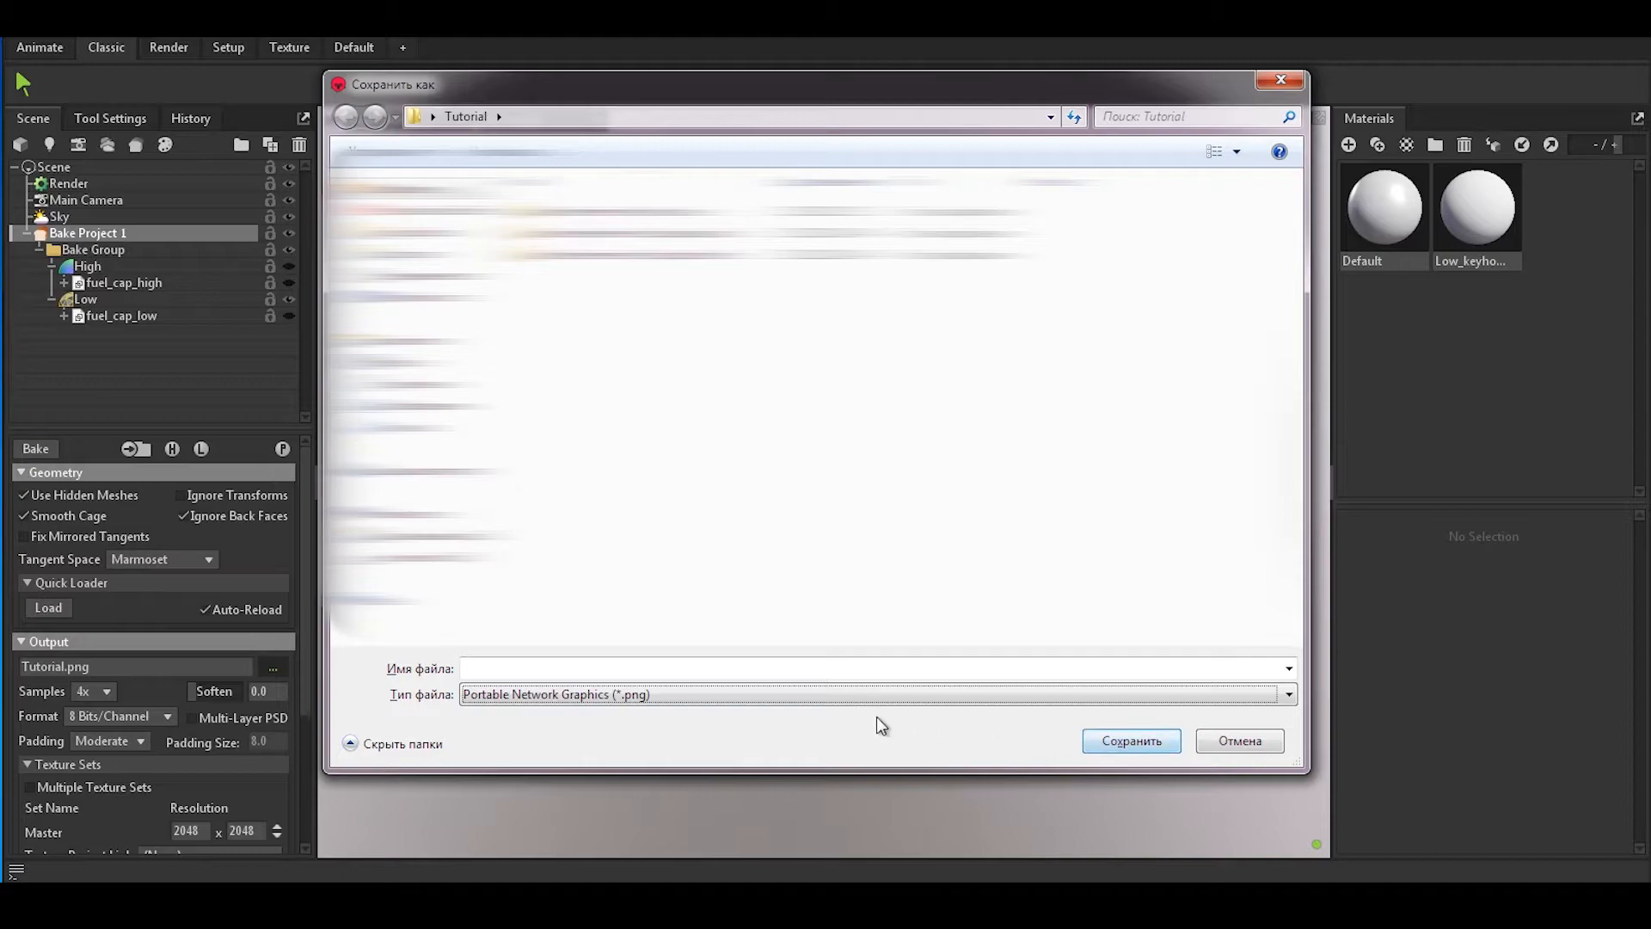
left_click(624, 667)
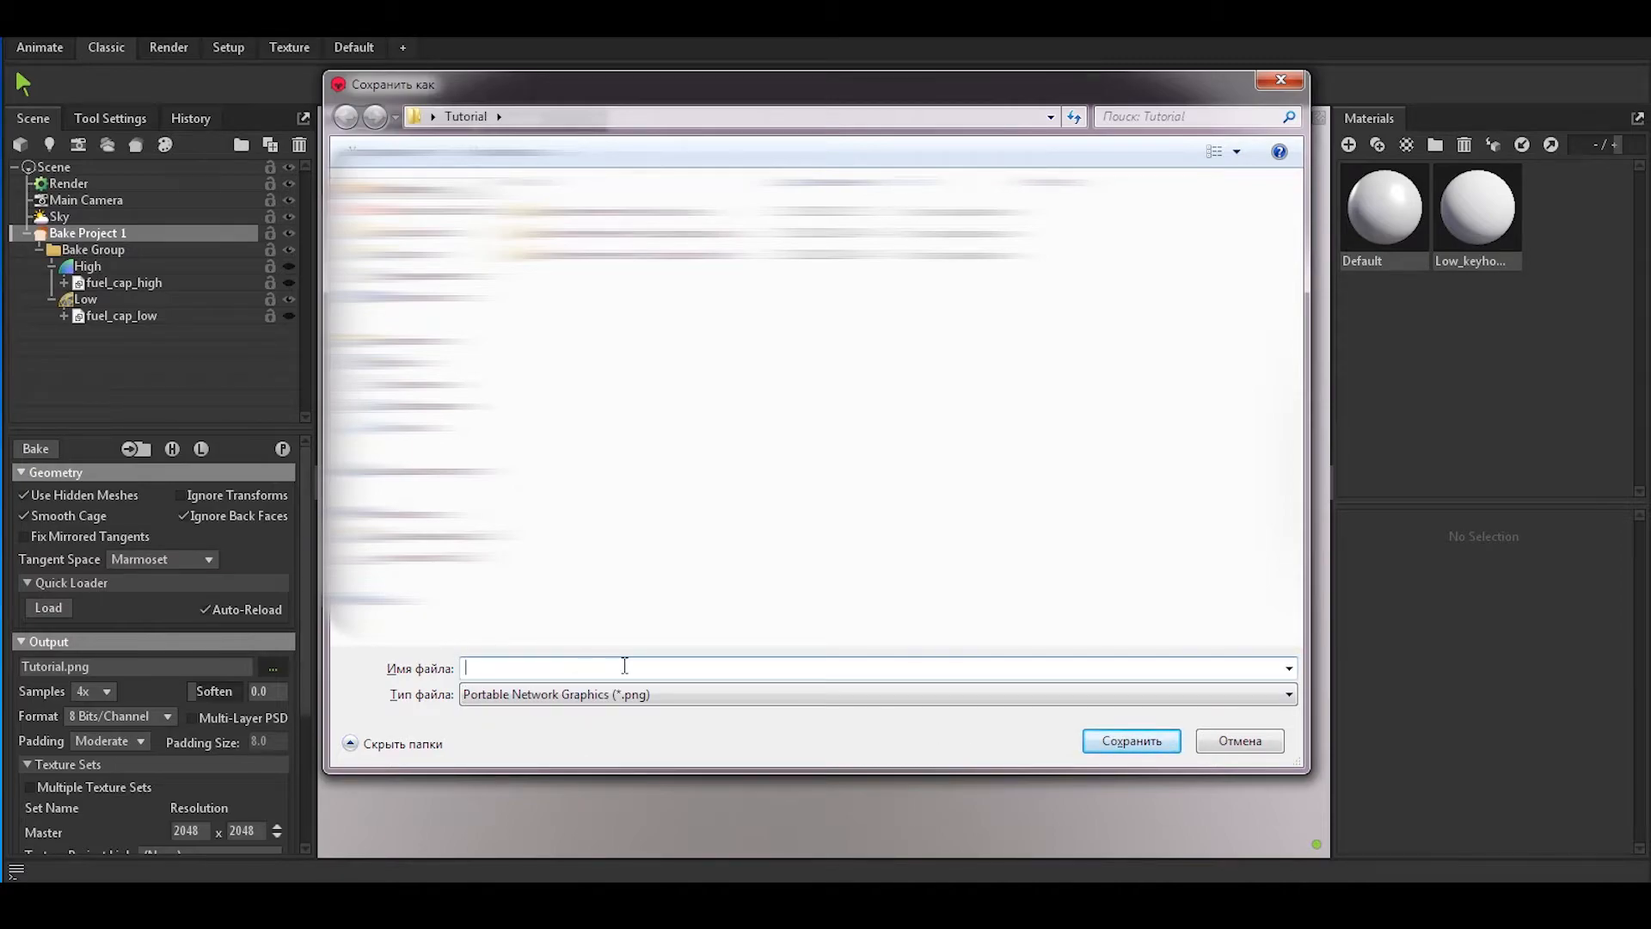
type("Tutorial")
key("Tab")
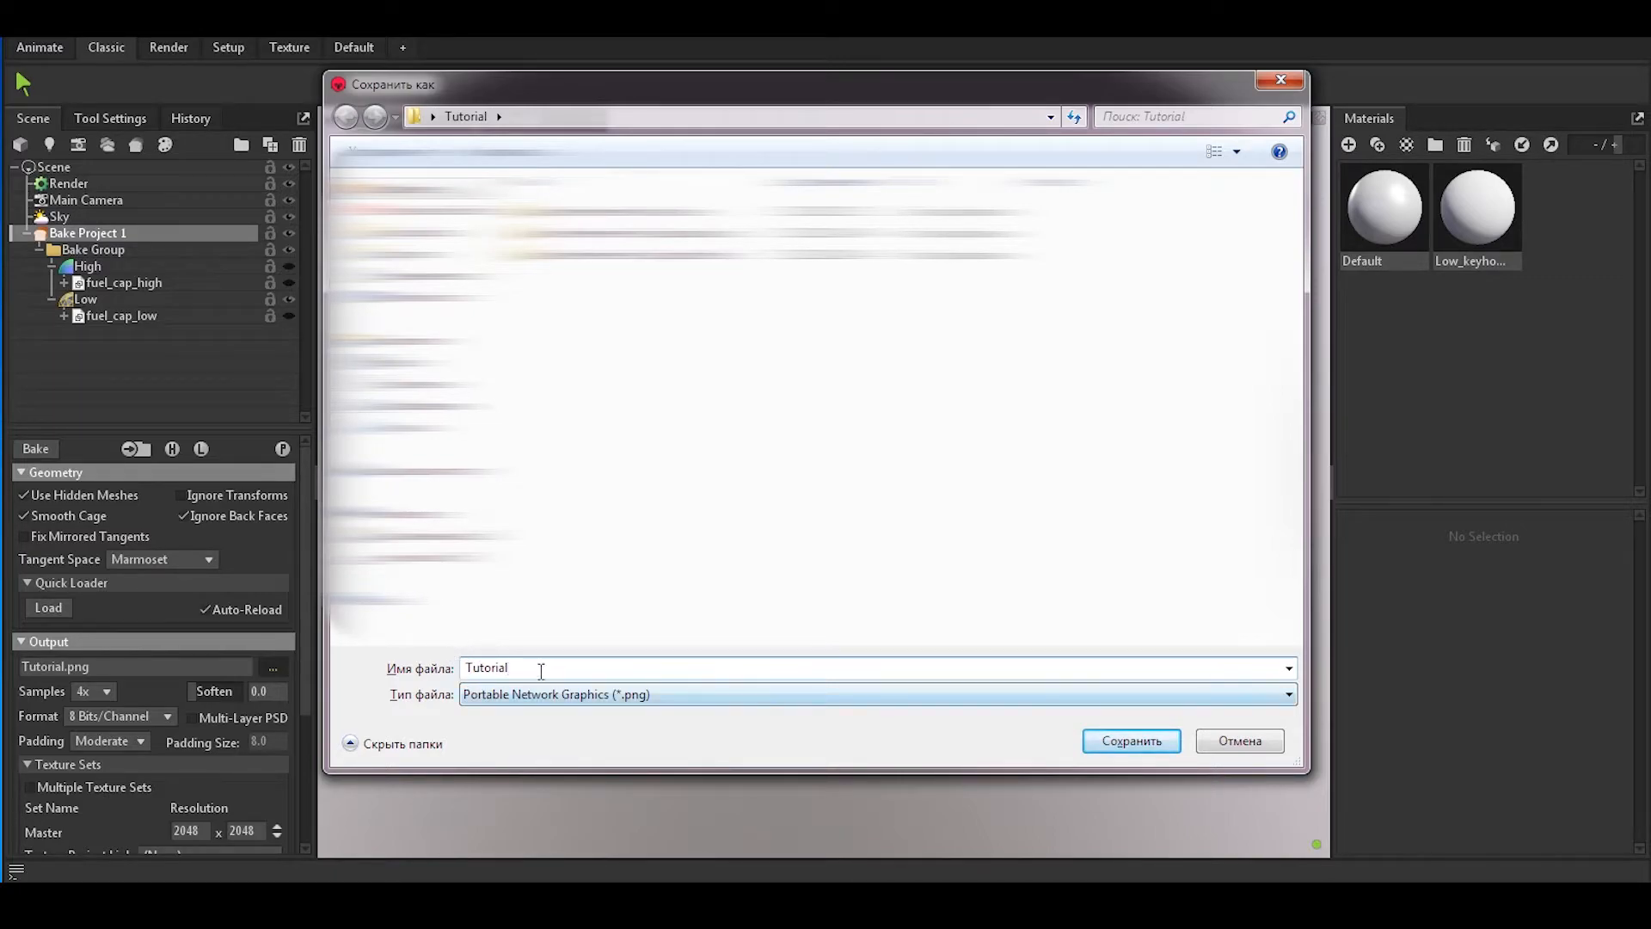
left_click(1133, 739)
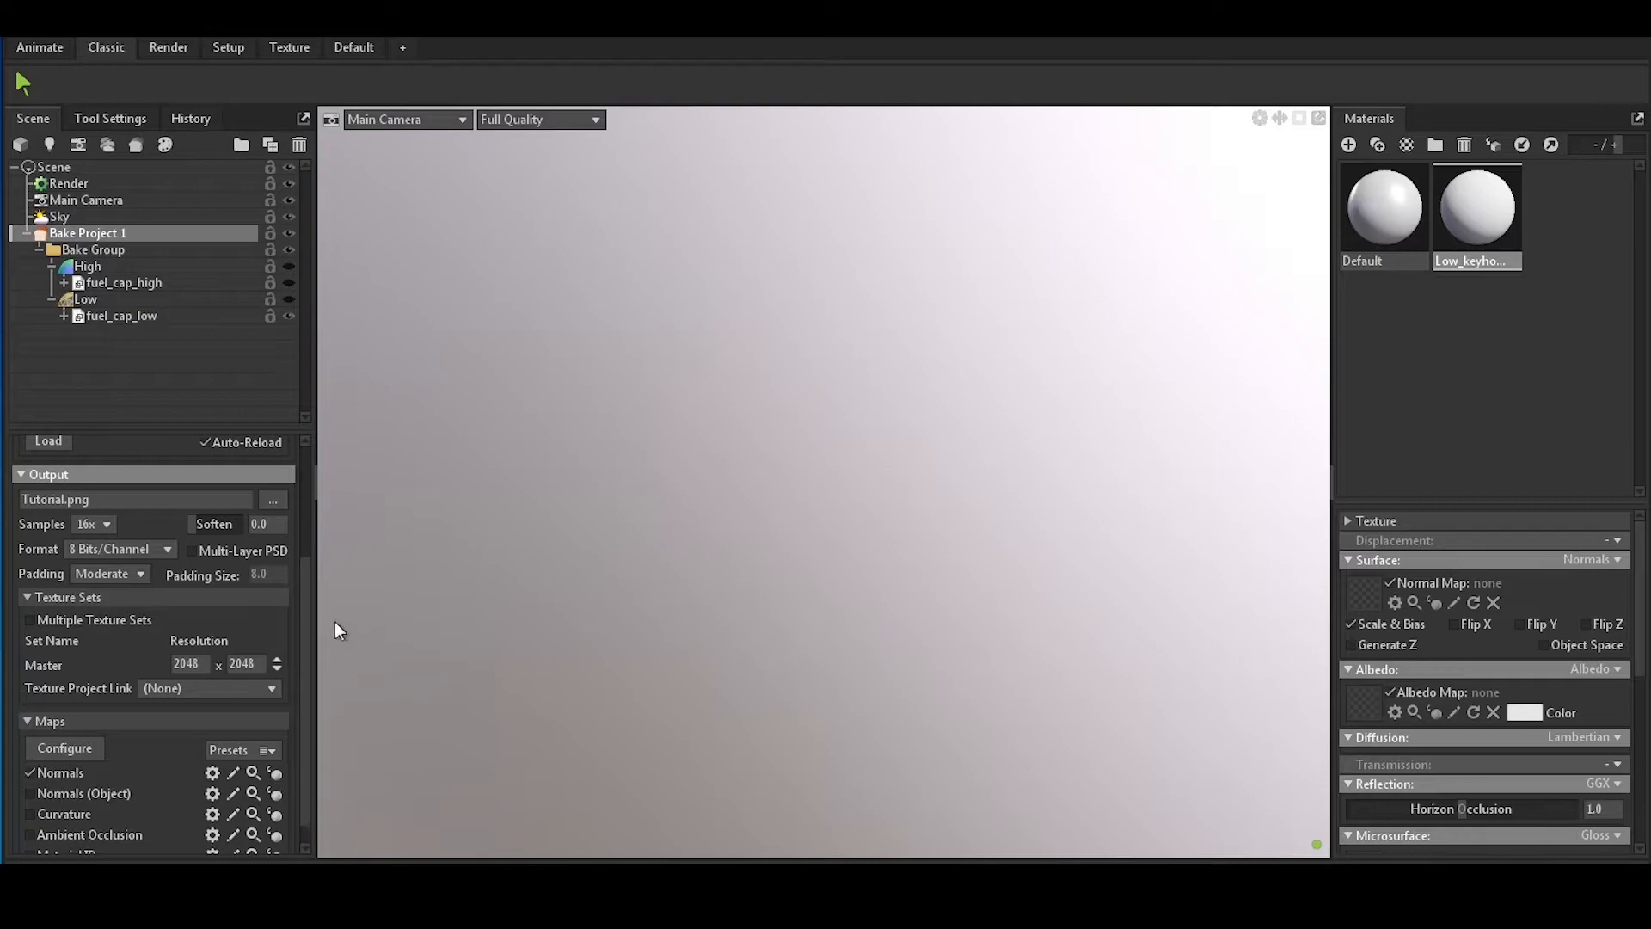
Step: Cycle the master texture set through the available resolutions and return it to 2048 x 2048
left_click(277, 668)
left_click(278, 668)
left_click(278, 659)
left_click(279, 668)
left_click(277, 662)
left_click(279, 657)
left_click(277, 667)
left_click(277, 667)
left_click(277, 667)
left_click(282, 659)
left_click(281, 658)
left_click(27, 770)
left_click_drag(308, 748, 318, 609)
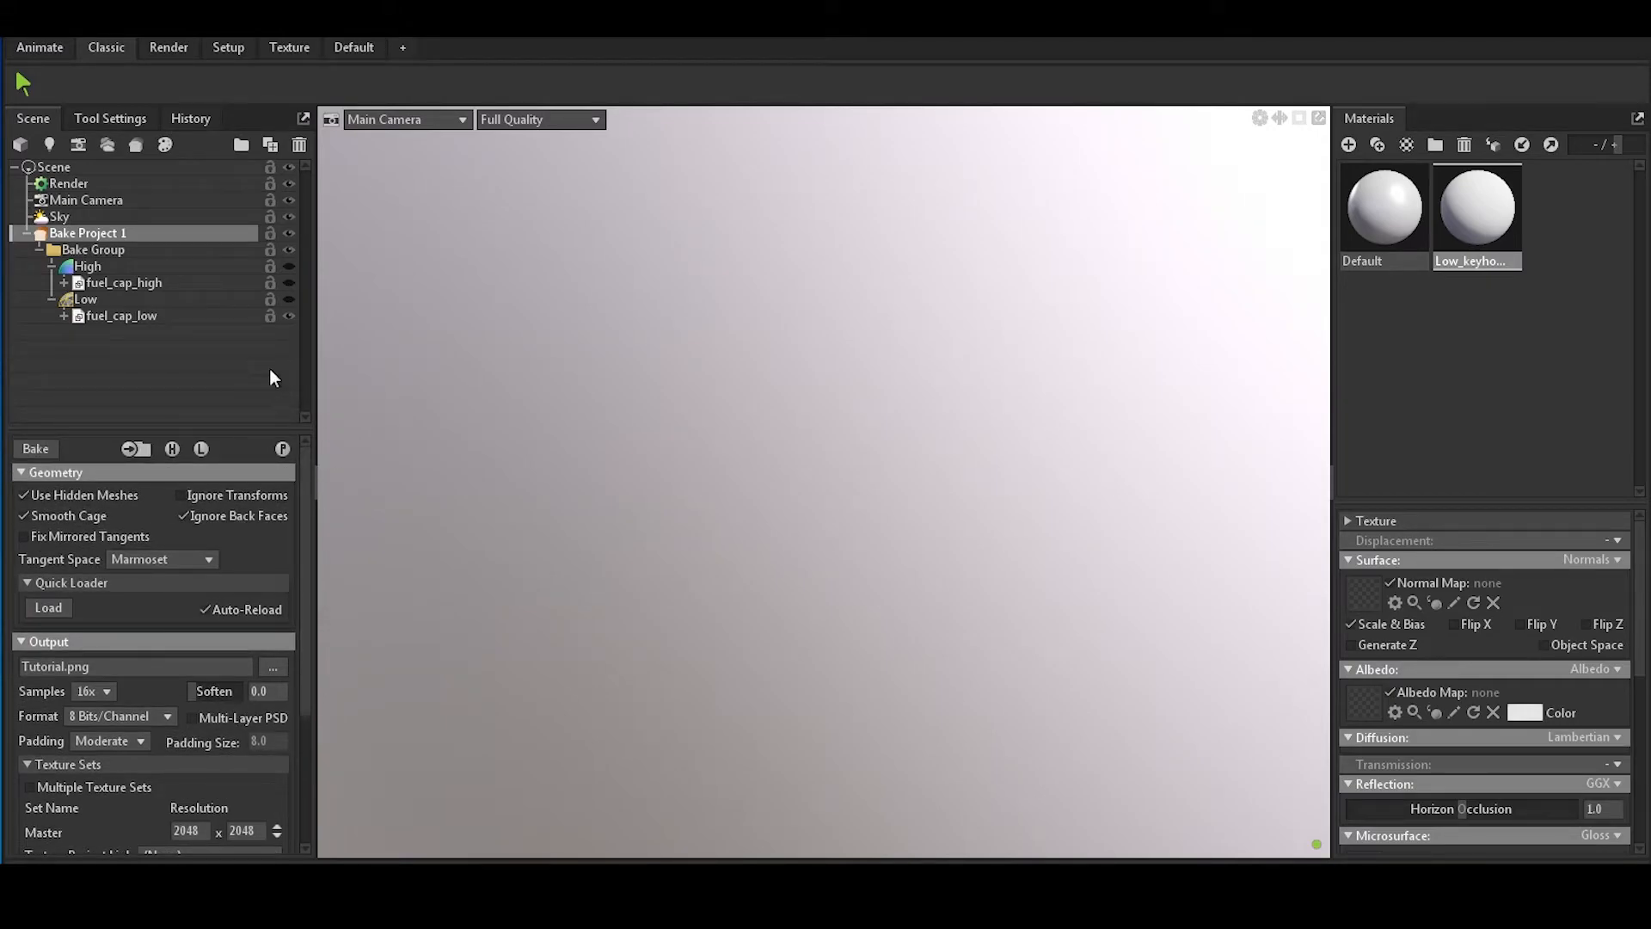
Step: Show the low-poly fuel cap, preview the bake outputs on it and inspect the baked surface details
left_click(289, 301)
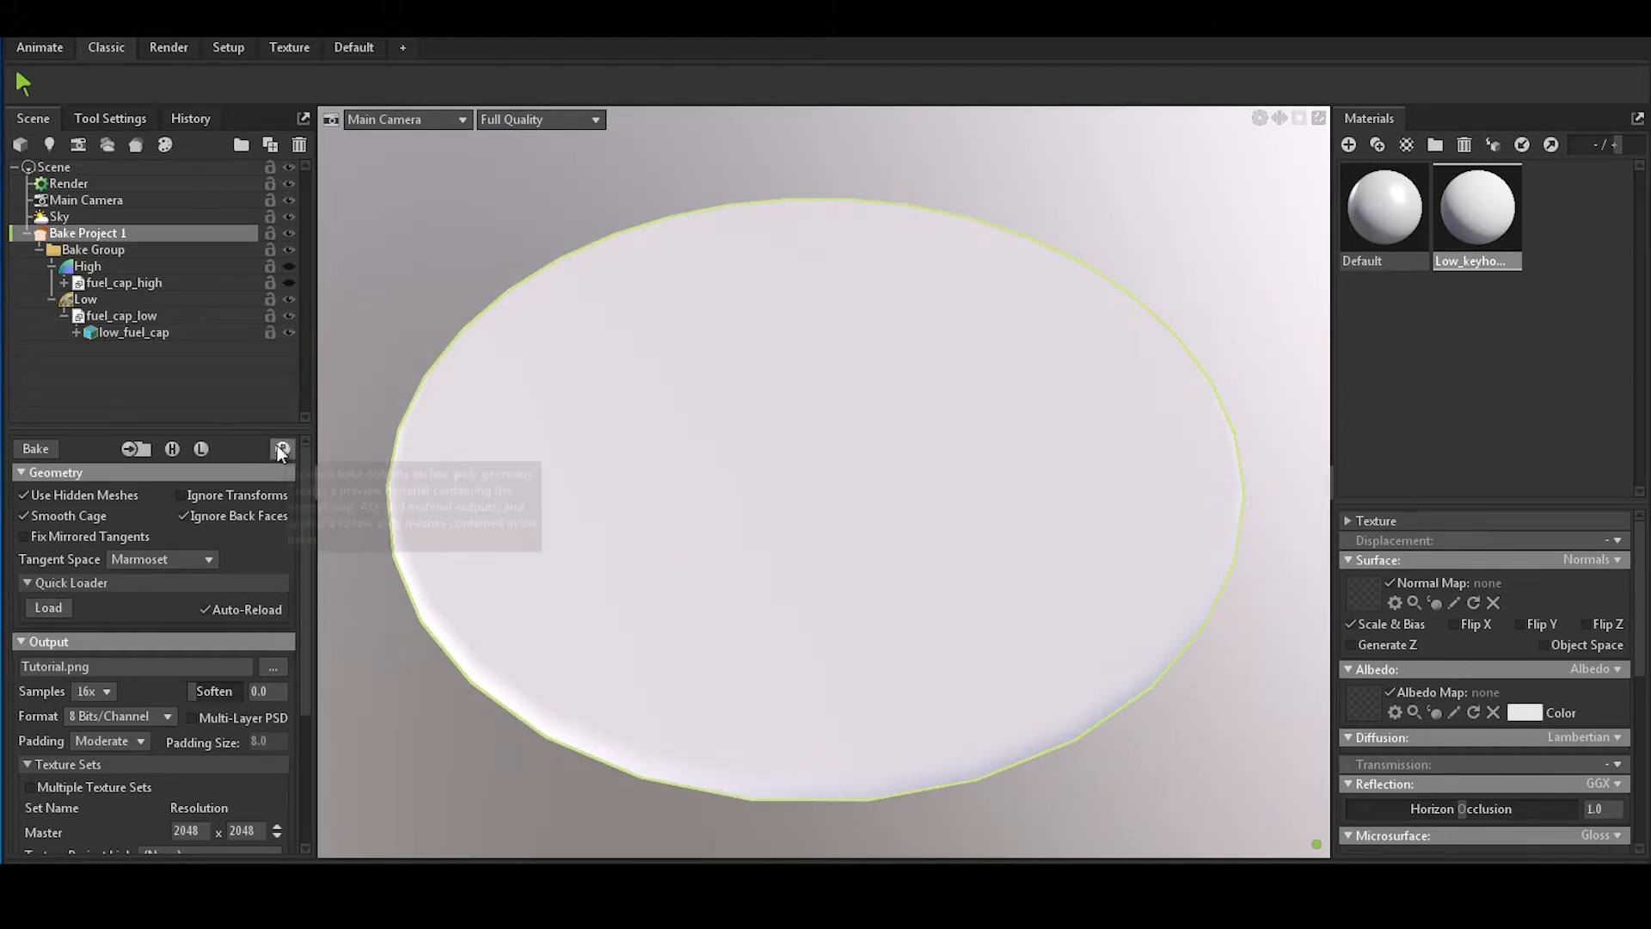
left_click(283, 448)
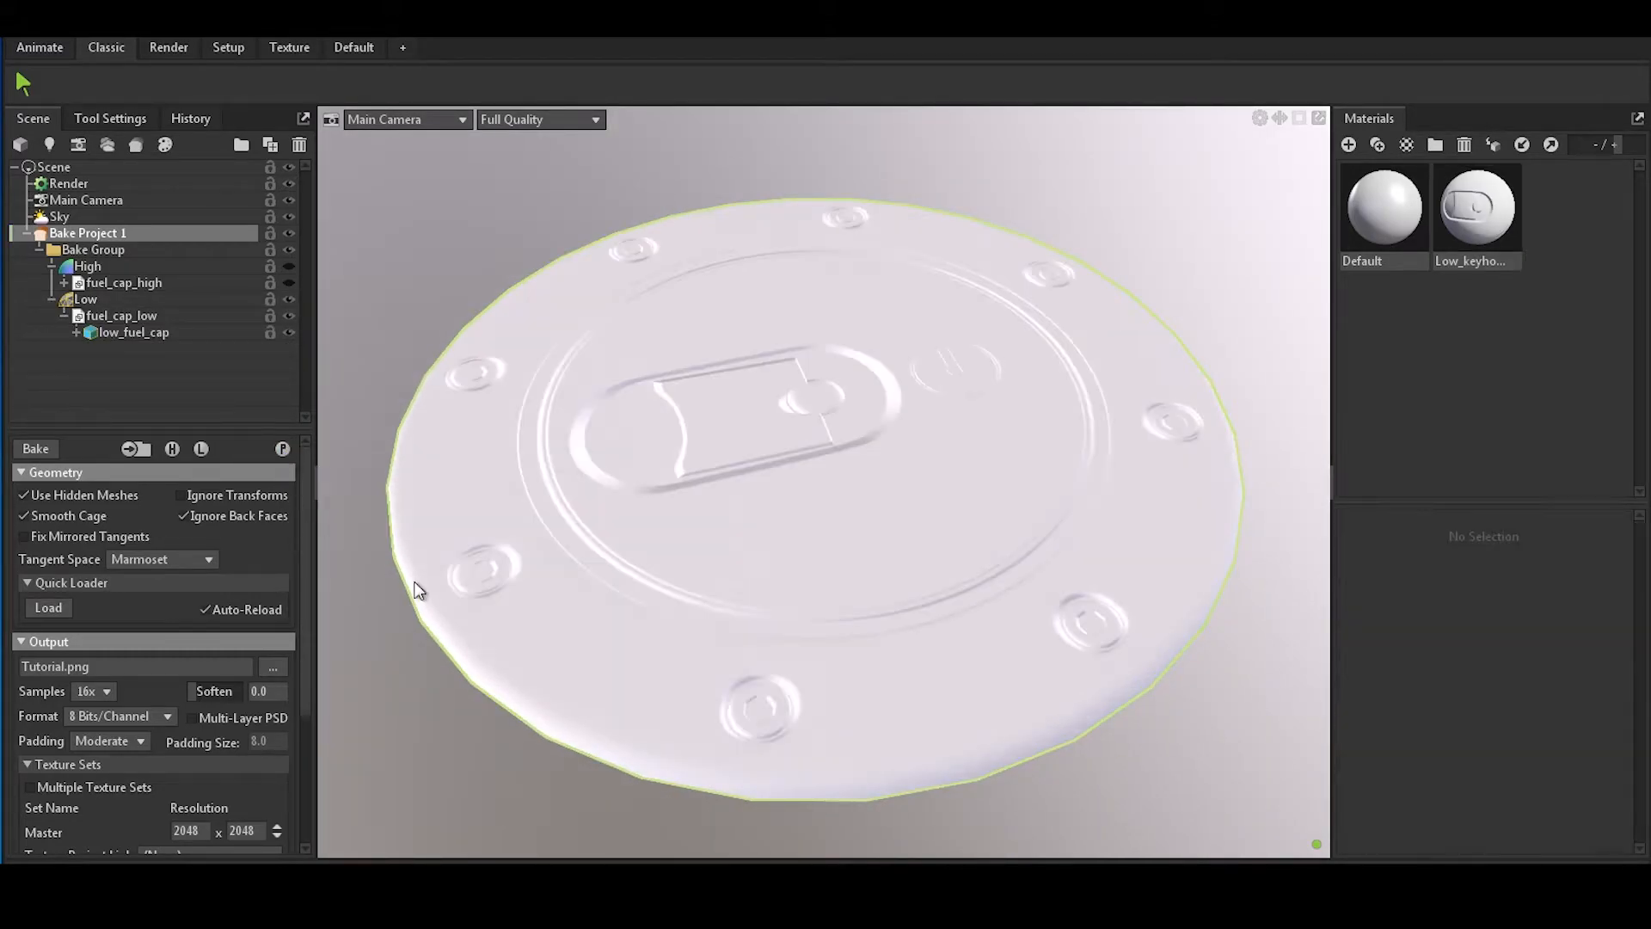
left_click_drag(944, 499, 678, 490)
left_click(793, 511)
left_click_drag(1021, 555, 780, 555)
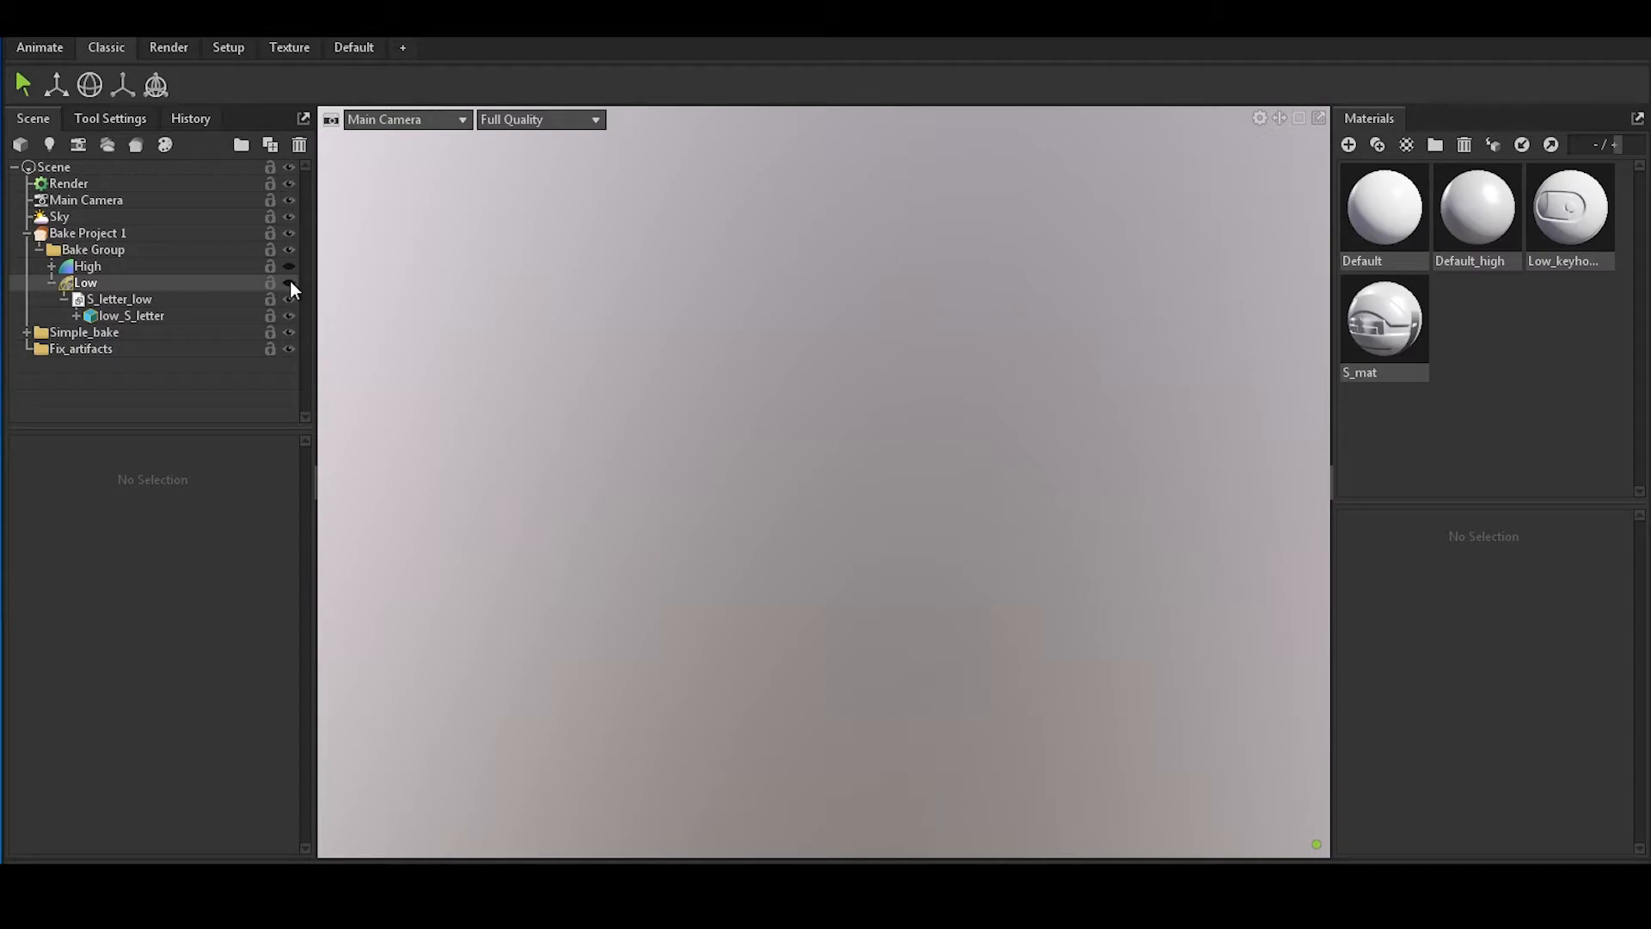
Step: Show the low-poly S letter and examine the inner side walls of its diagonal bar for baking artifacts
left_click(290, 283)
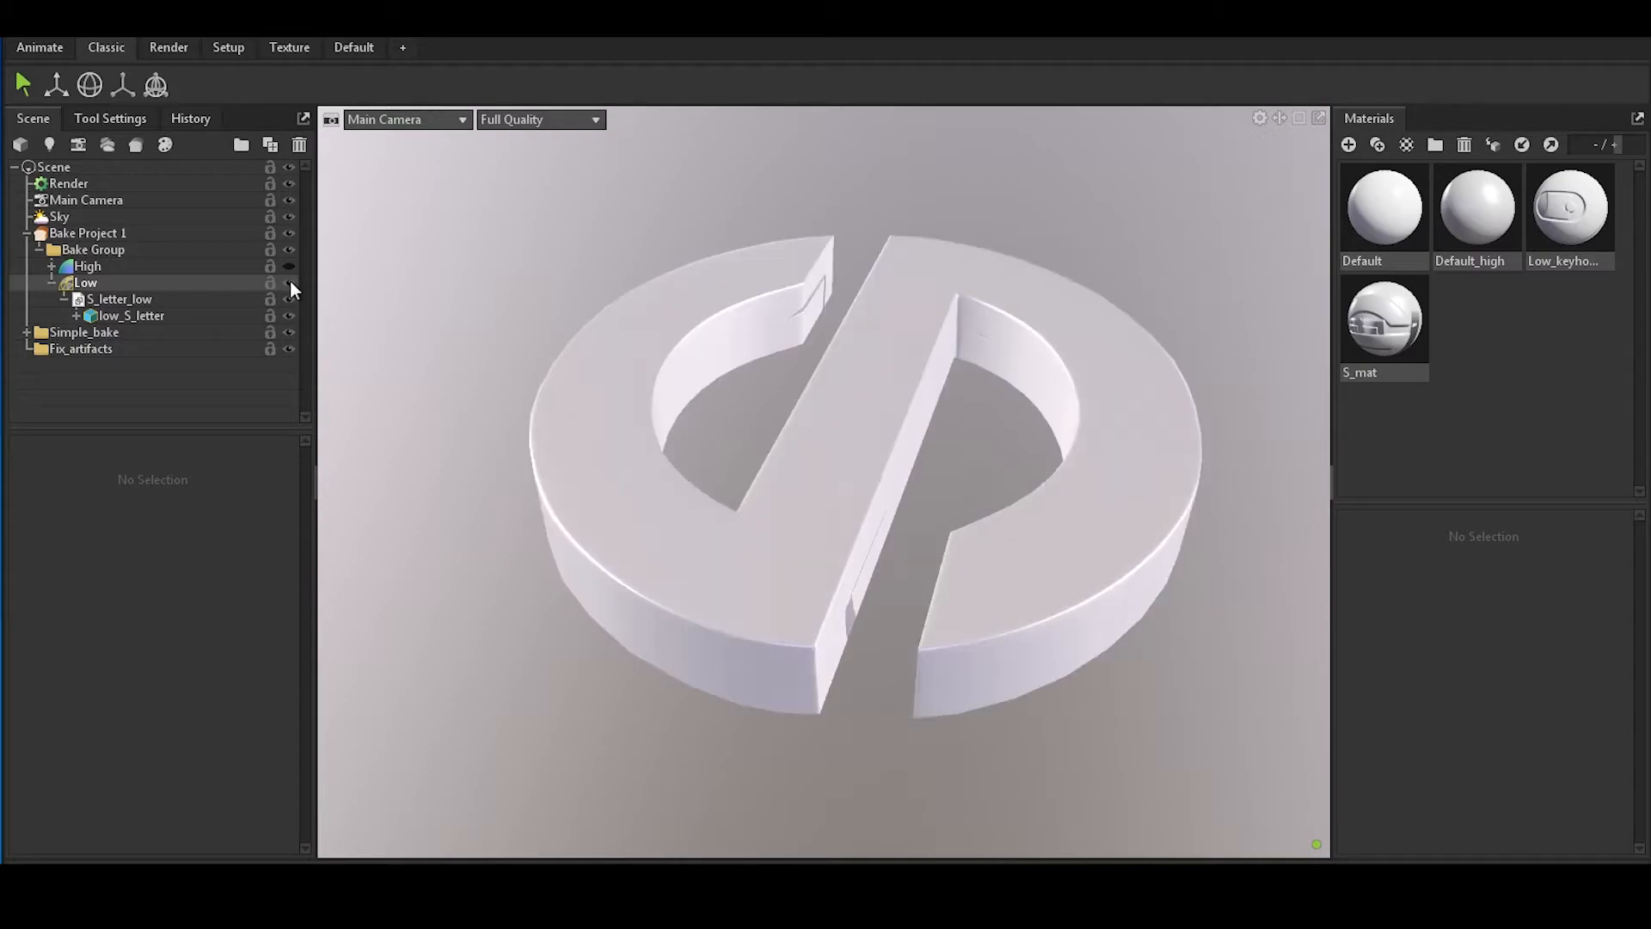
left_click_drag(979, 488, 875, 488)
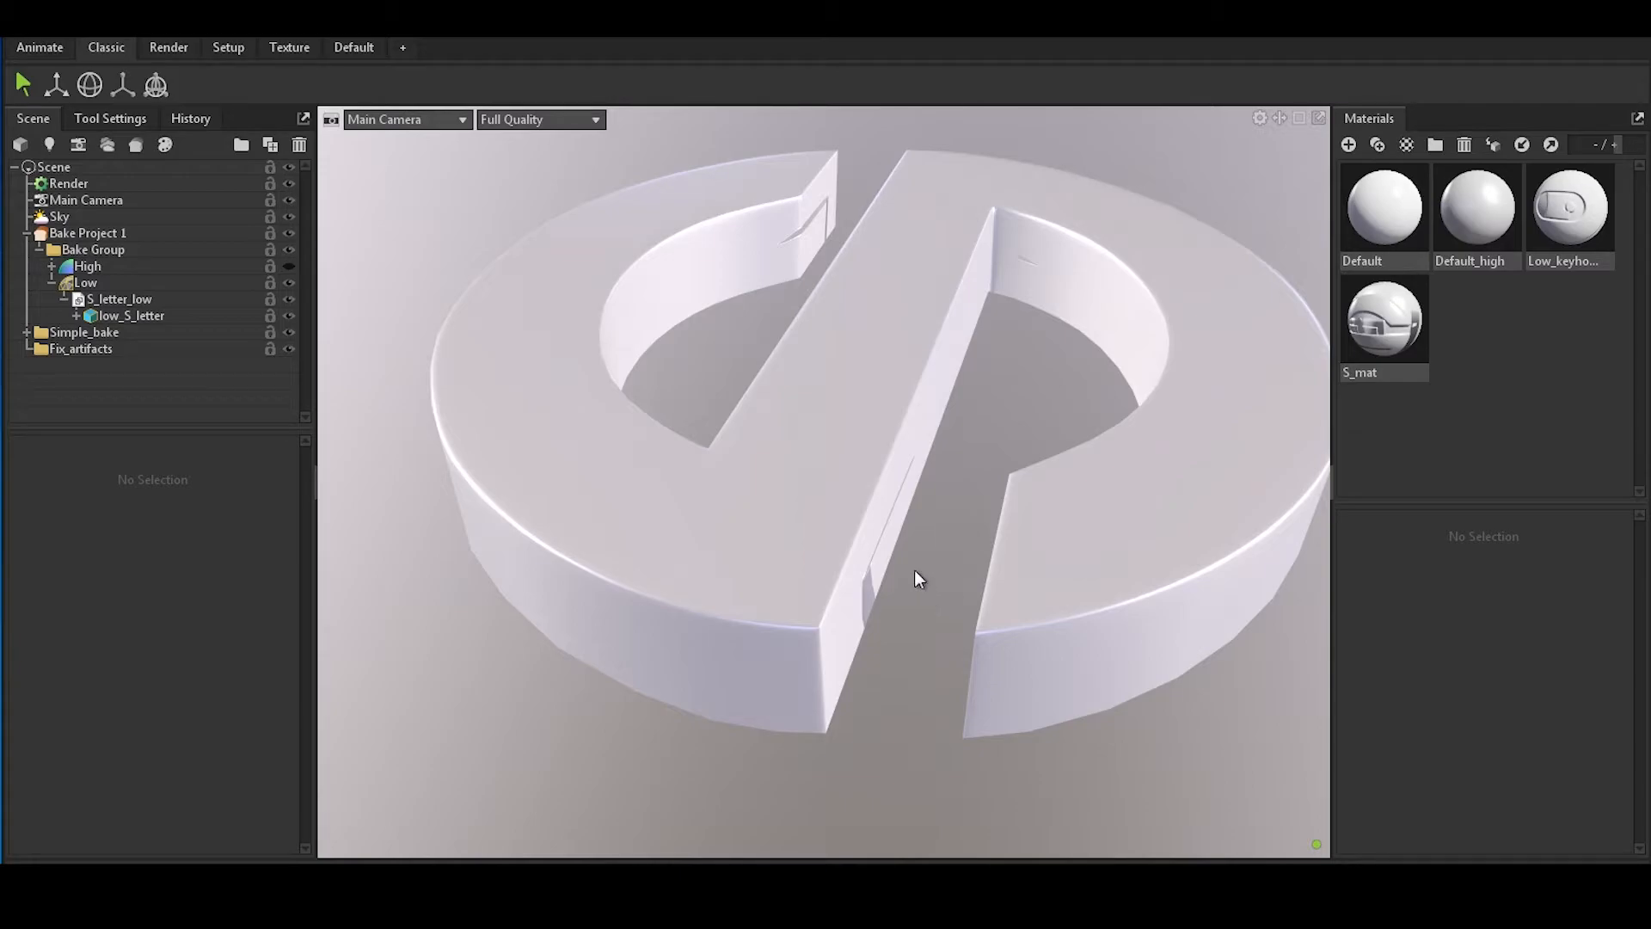
left_click_drag(915, 571, 895, 523)
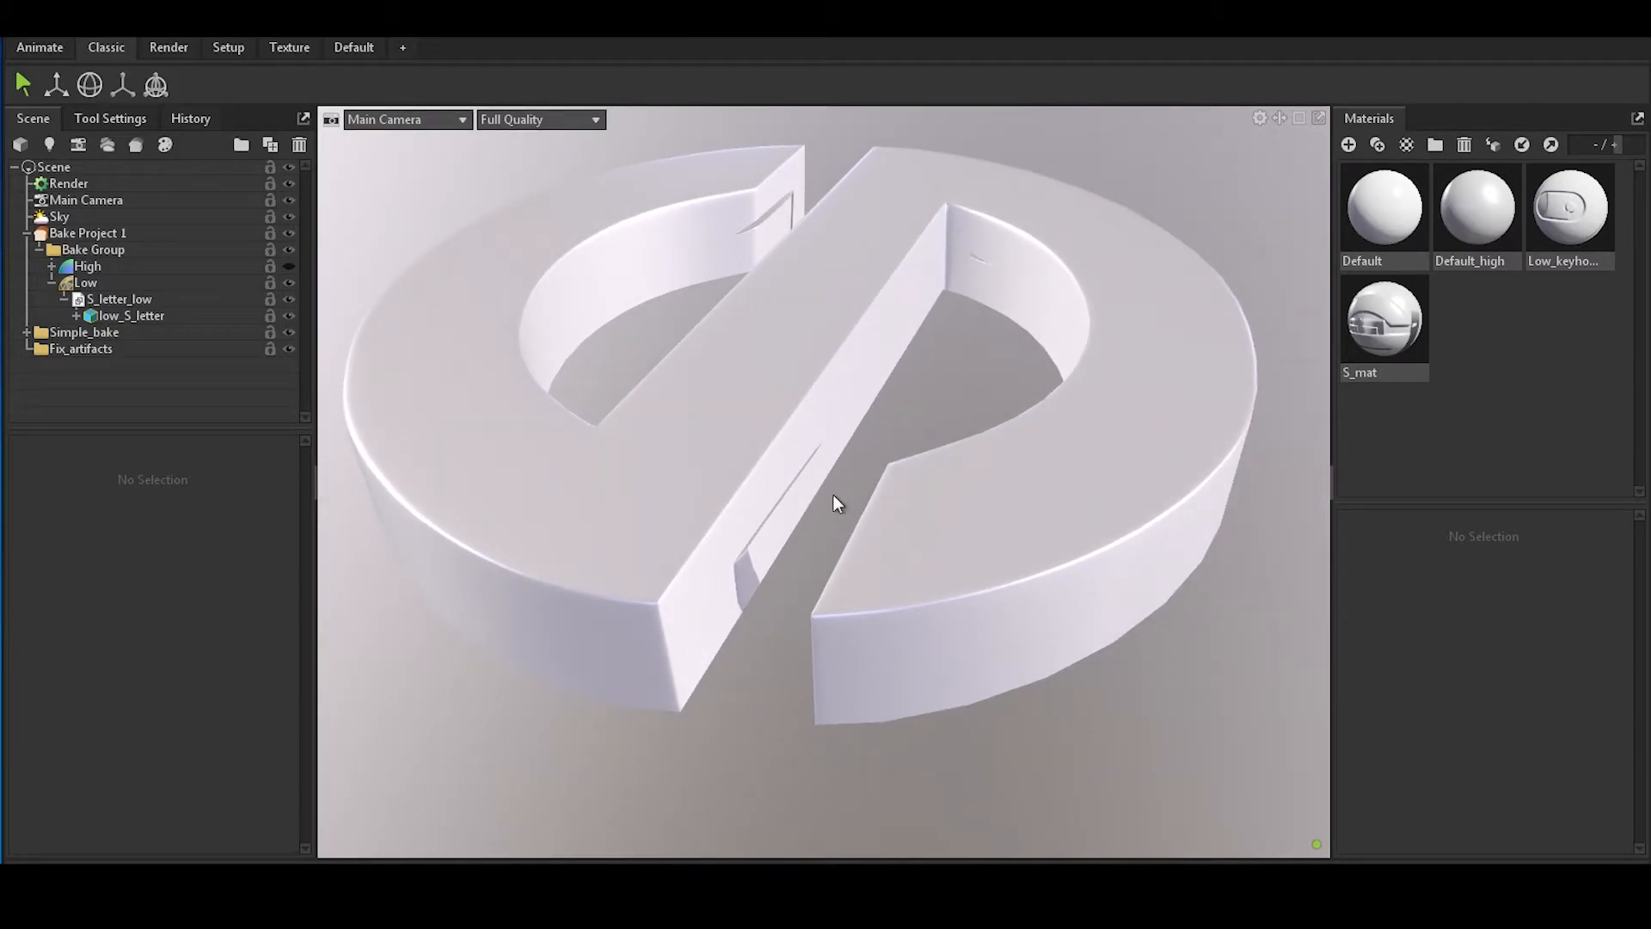
left_click_drag(784, 204, 723, 257)
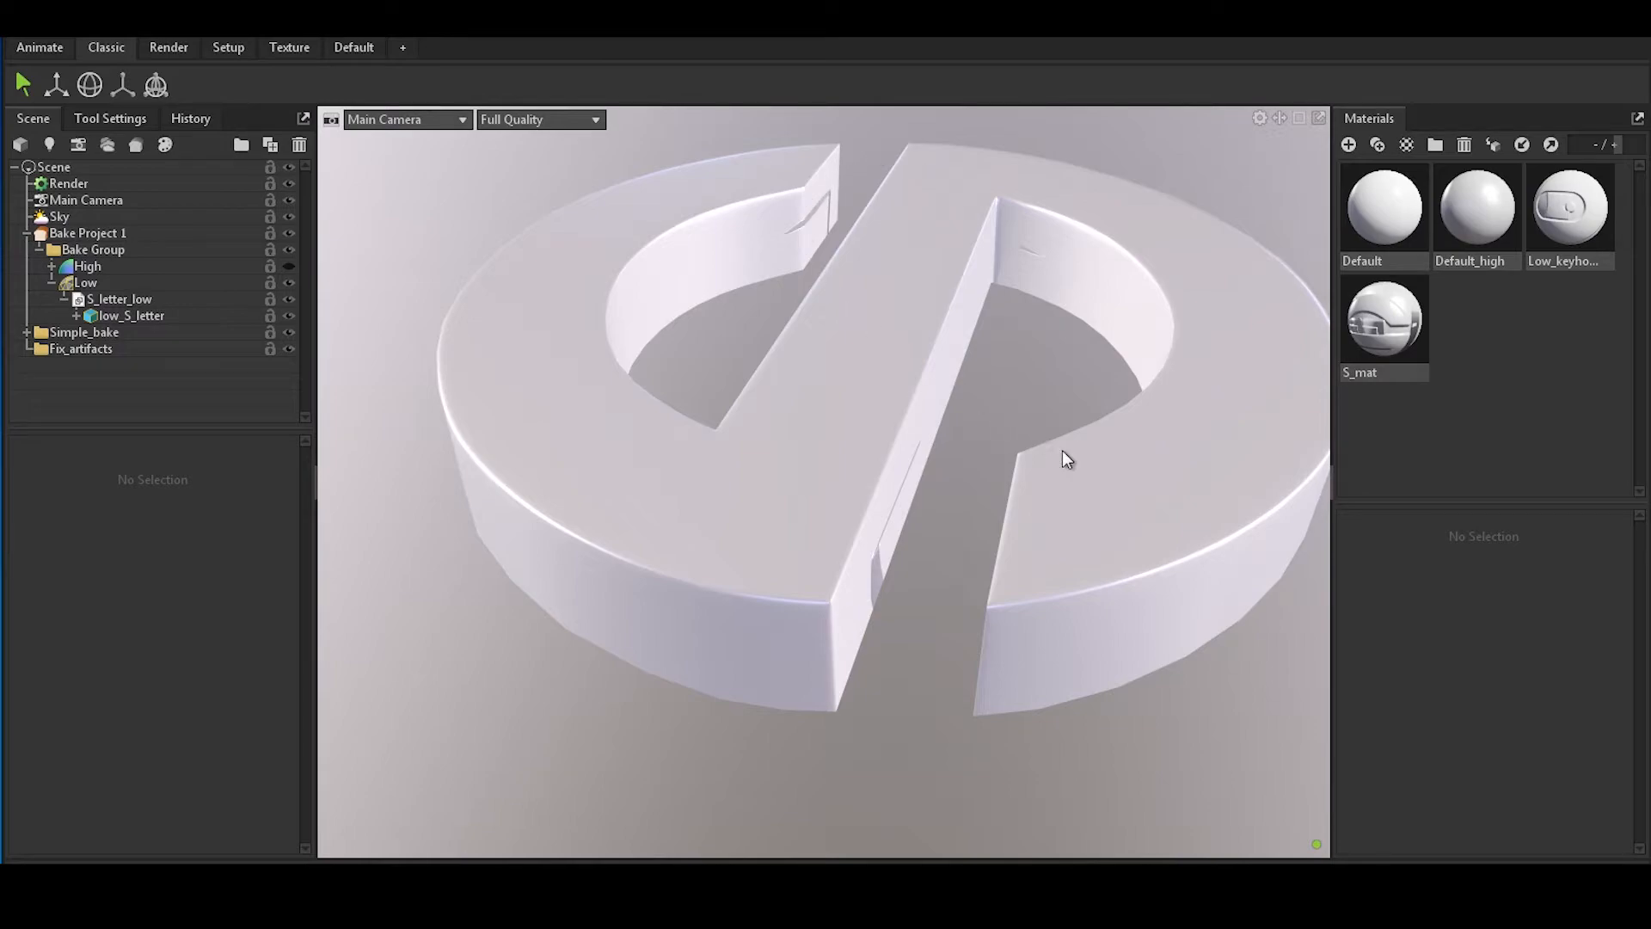
scroll(926, 554, "down", 4)
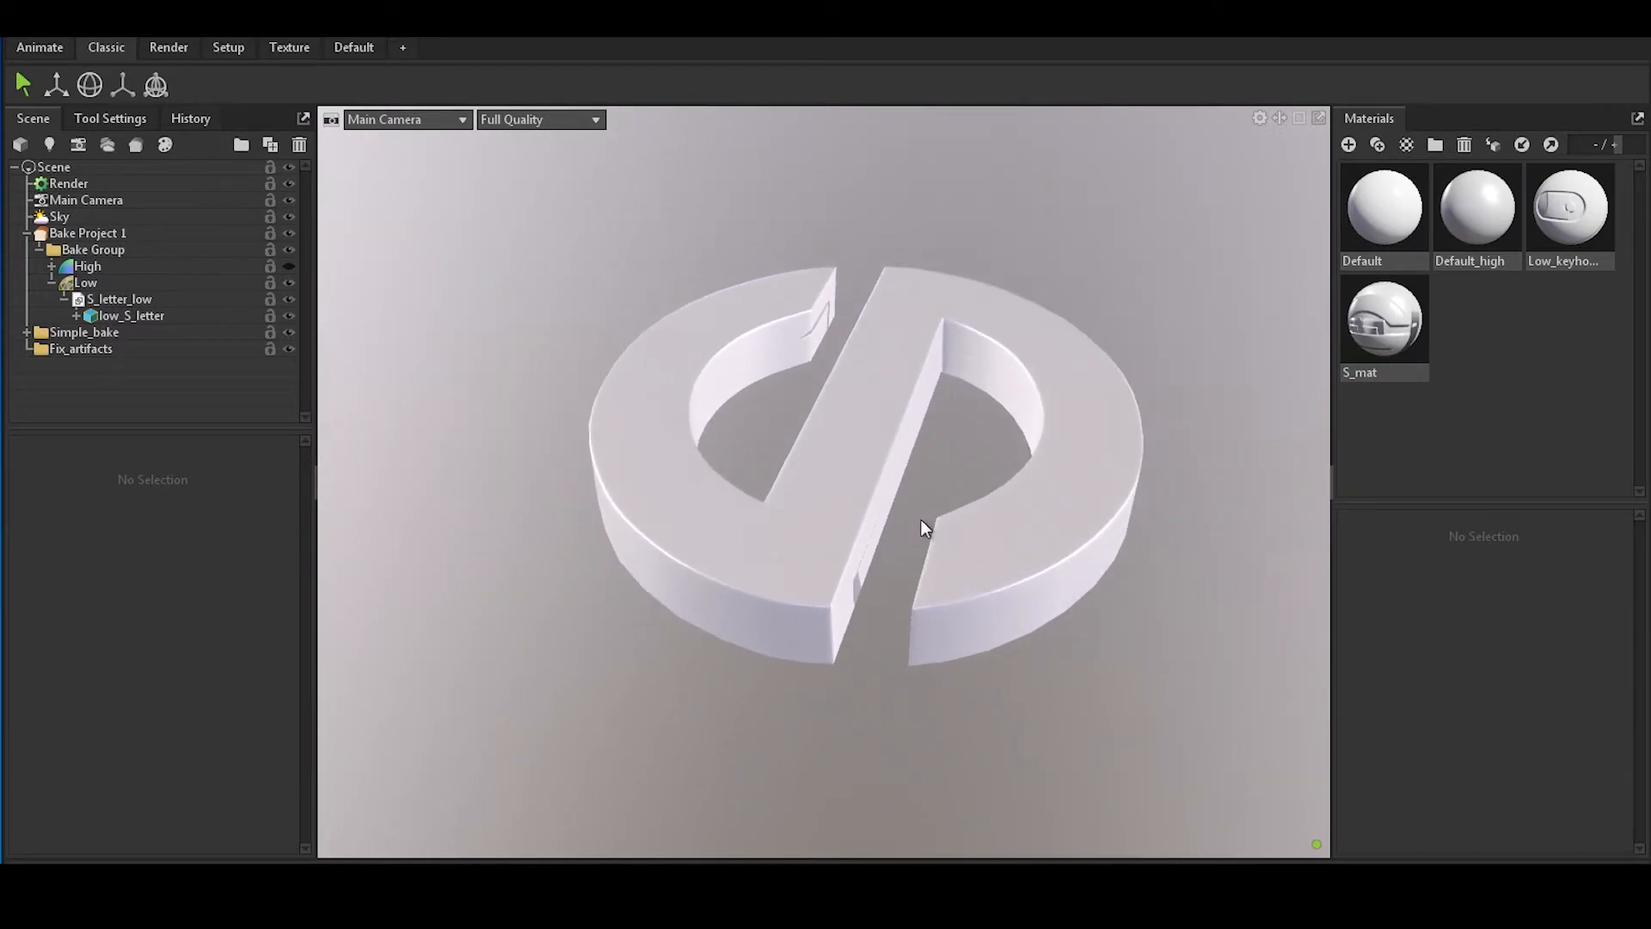
left_click_drag(927, 552, 1017, 508)
scroll(1066, 529, "up", 4)
scroll(1024, 520, "up", 5)
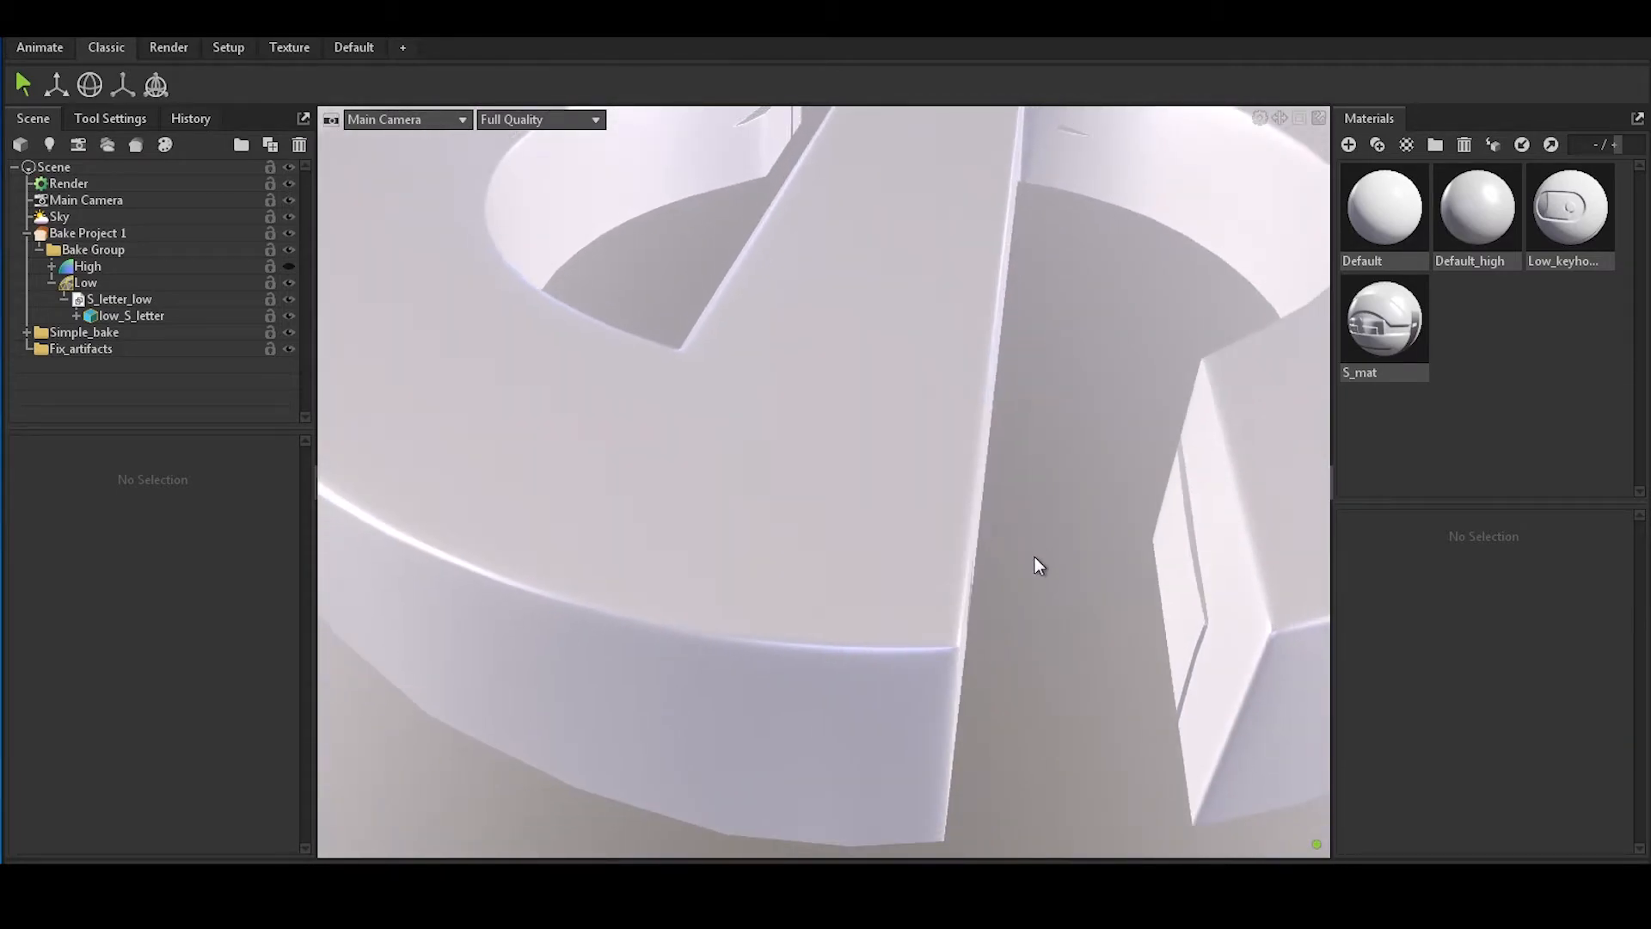
scroll(1161, 576, "down", 6)
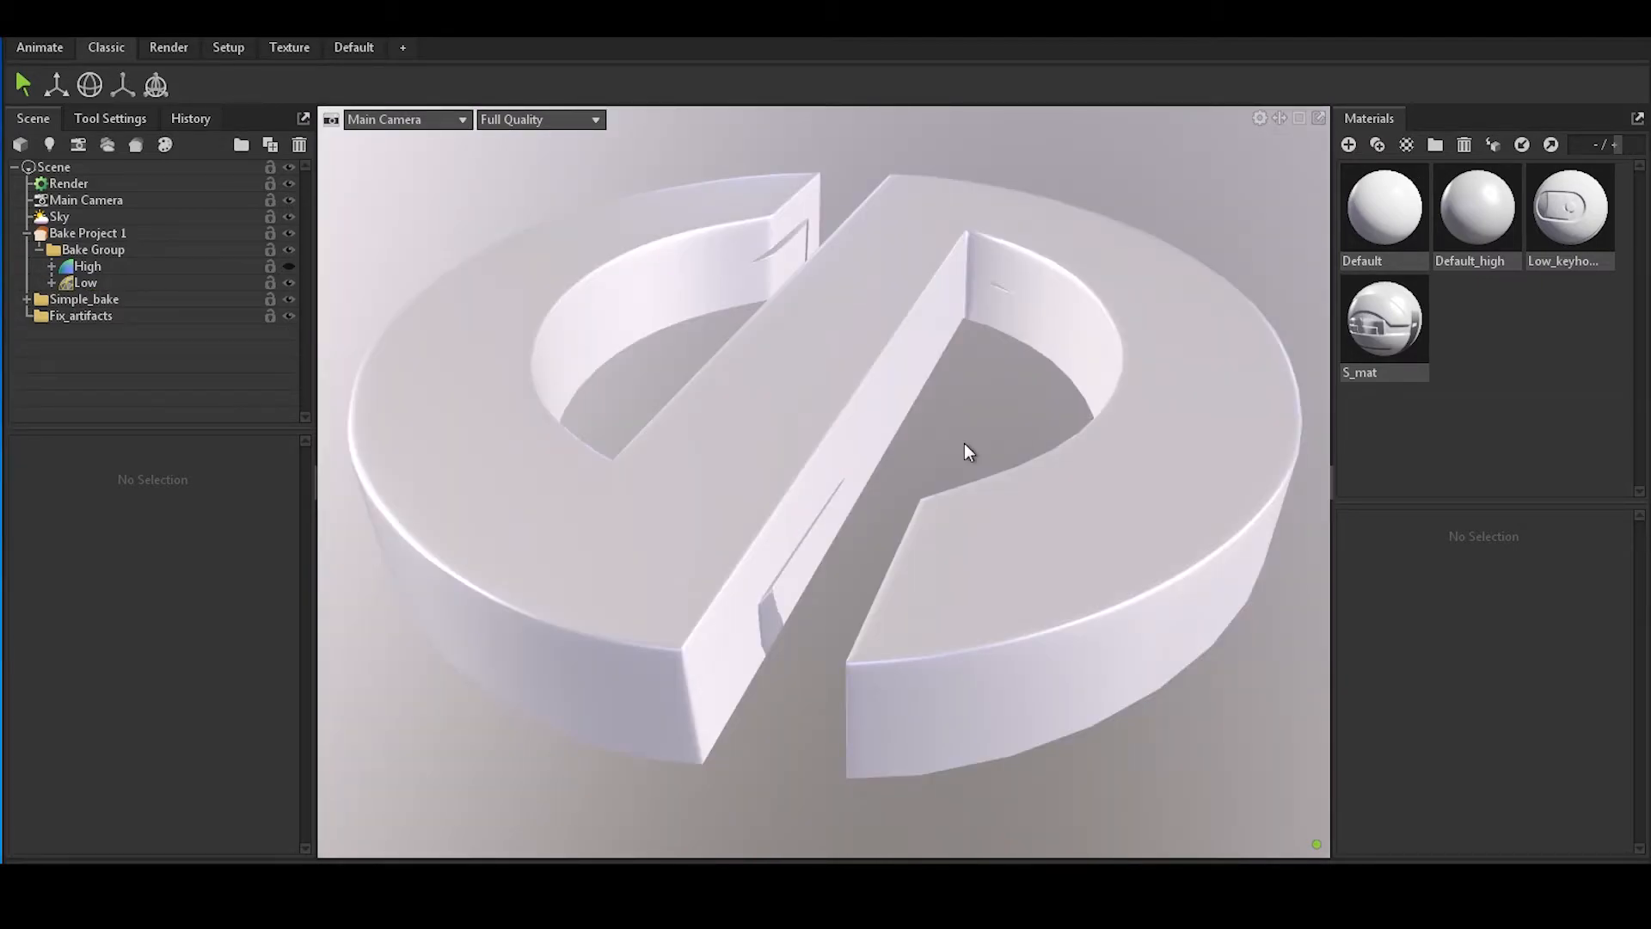
Step: Open Paint Offset for the Low group and paint black over the artifact on the diagonal bar's side wall
left_click(89, 283)
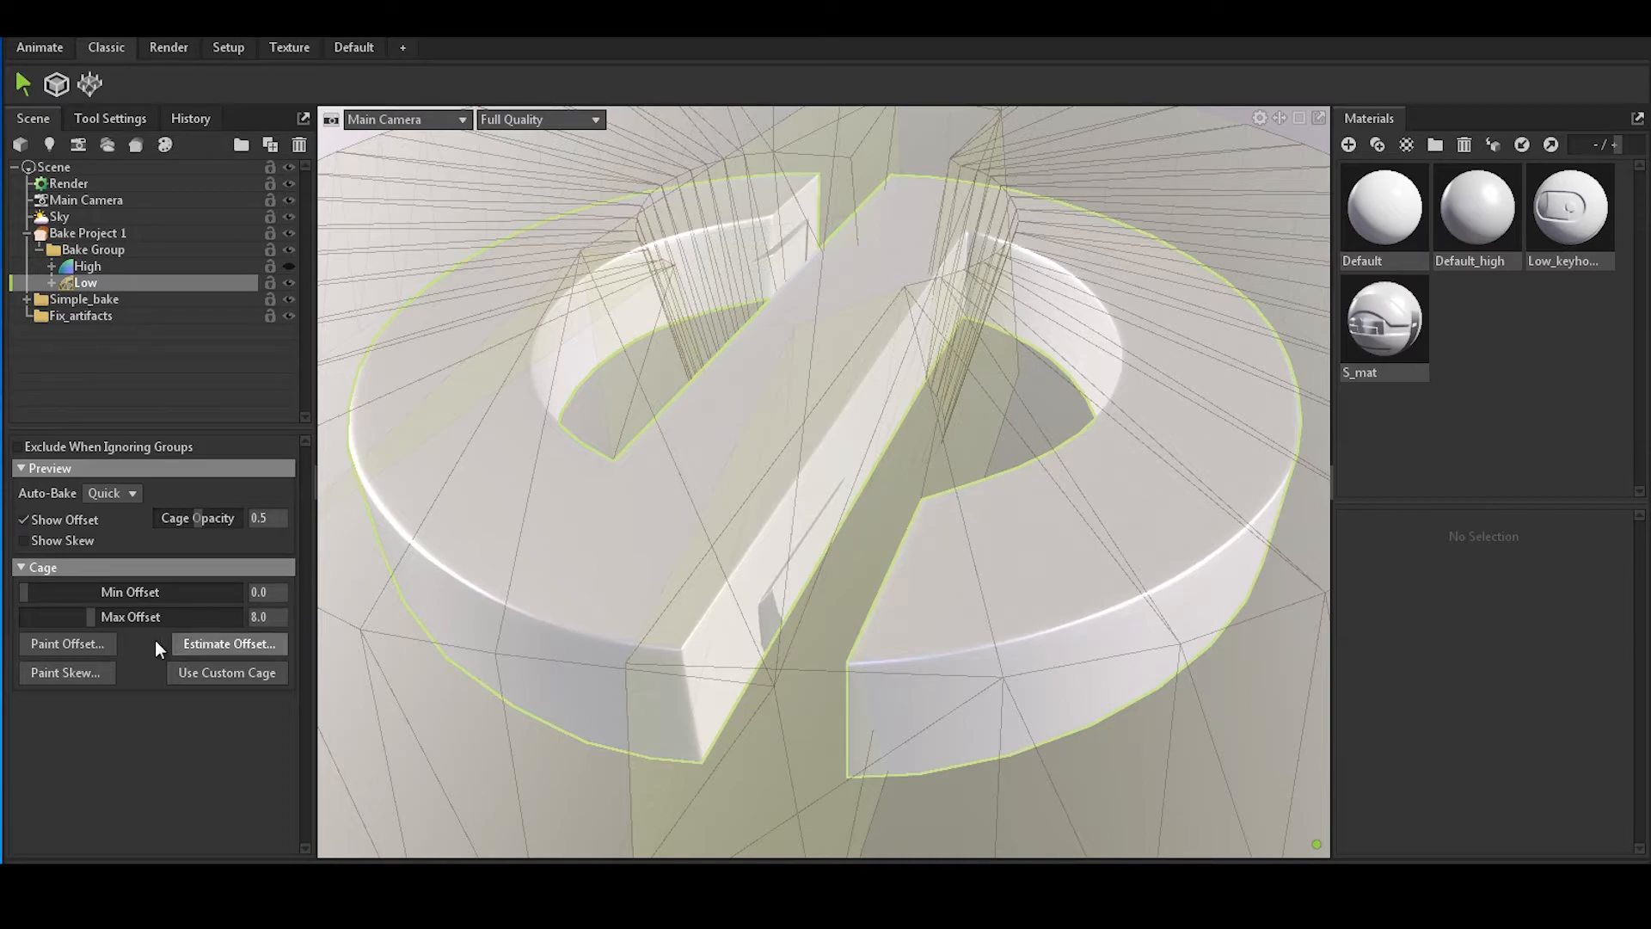
left_click(69, 648)
left_click_drag(891, 141, 1424, 36)
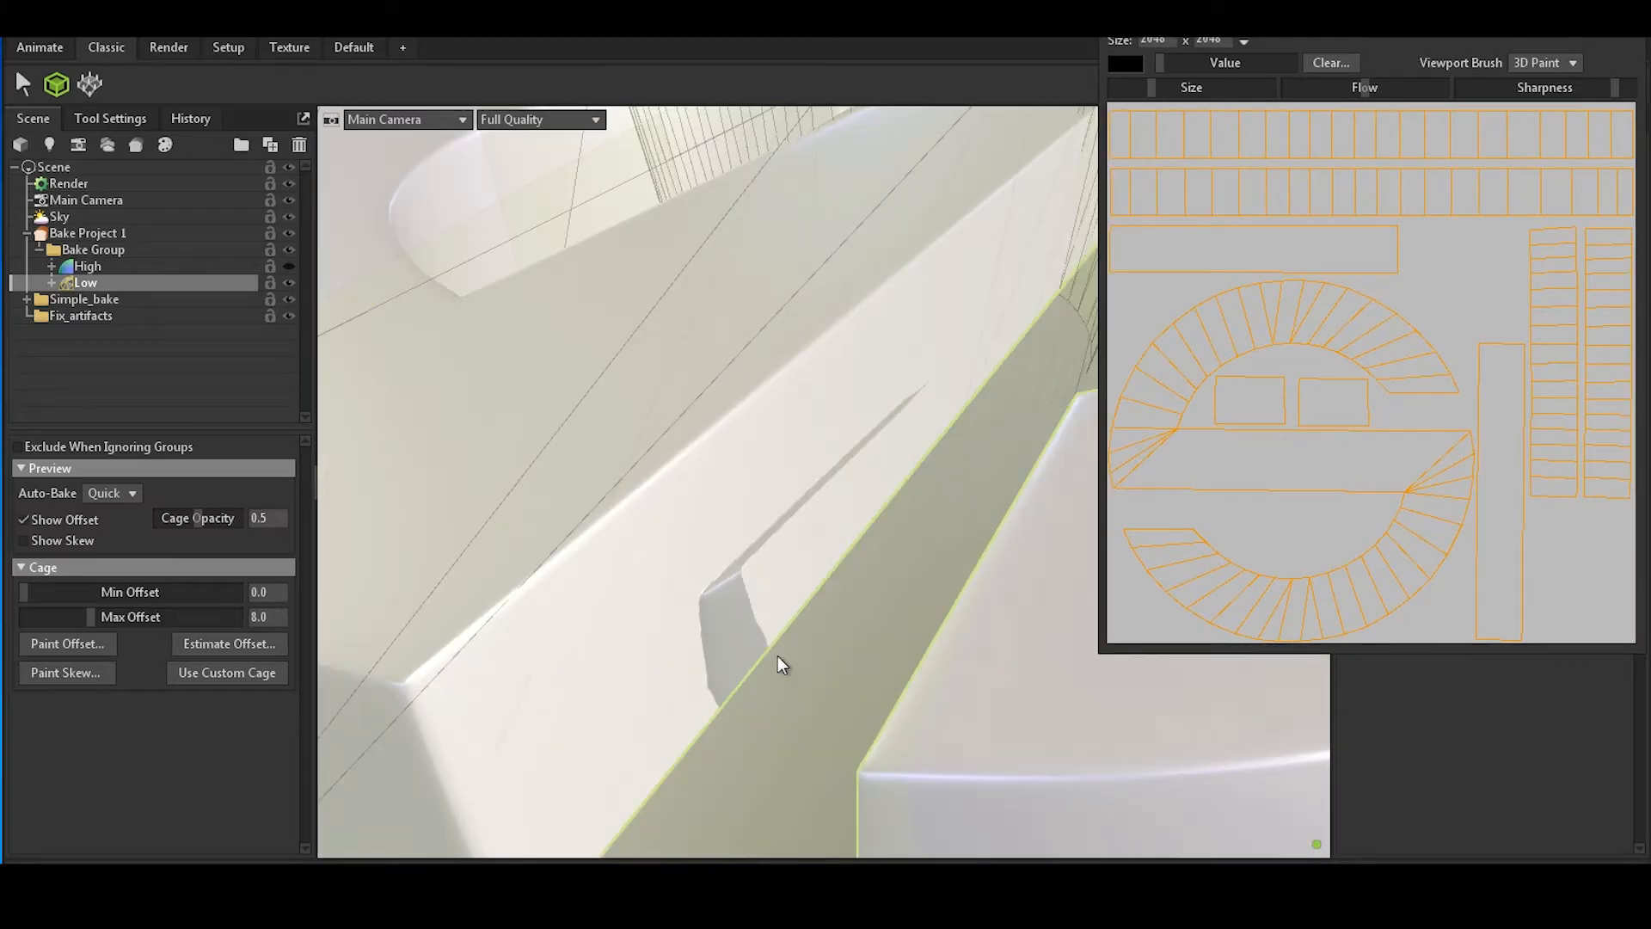
mouse_move(720, 606)
left_mouse_down()
mouse_move(731, 674)
mouse_move(756, 647)
mouse_move(734, 591)
mouse_move(777, 518)
mouse_move(913, 400)
left_mouse_up()
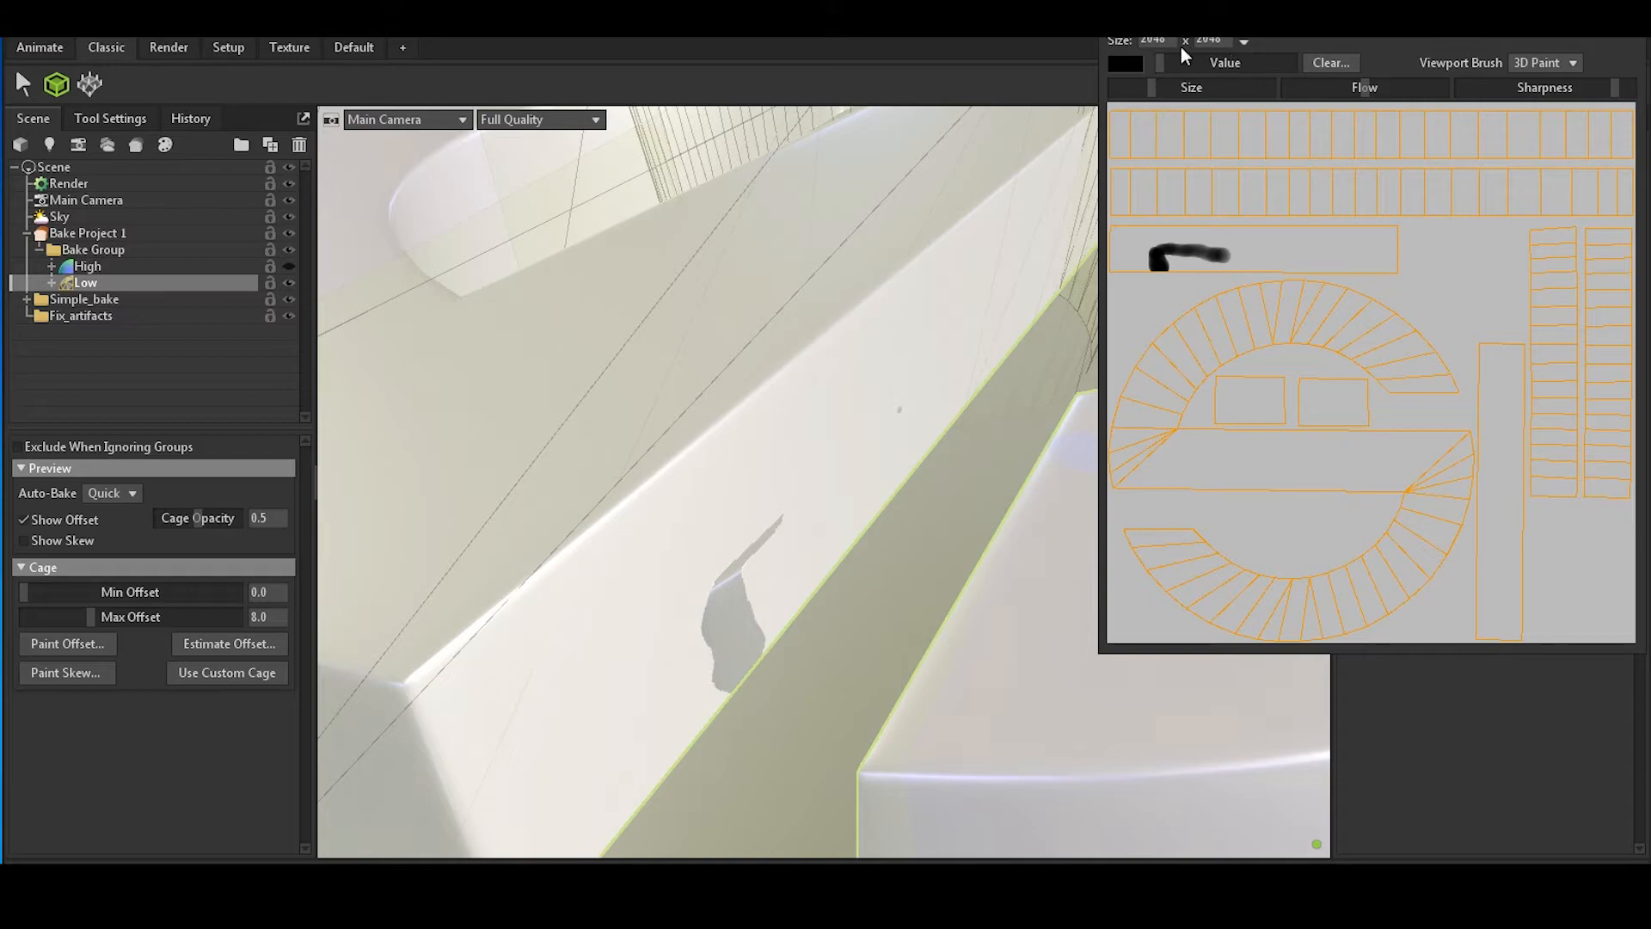
Step: Raise the offset brush value to a dark grey and repaint the artifact along the S letter's side wall
left_click_drag(1162, 66, 1175, 65)
left_click_drag(709, 605, 732, 667)
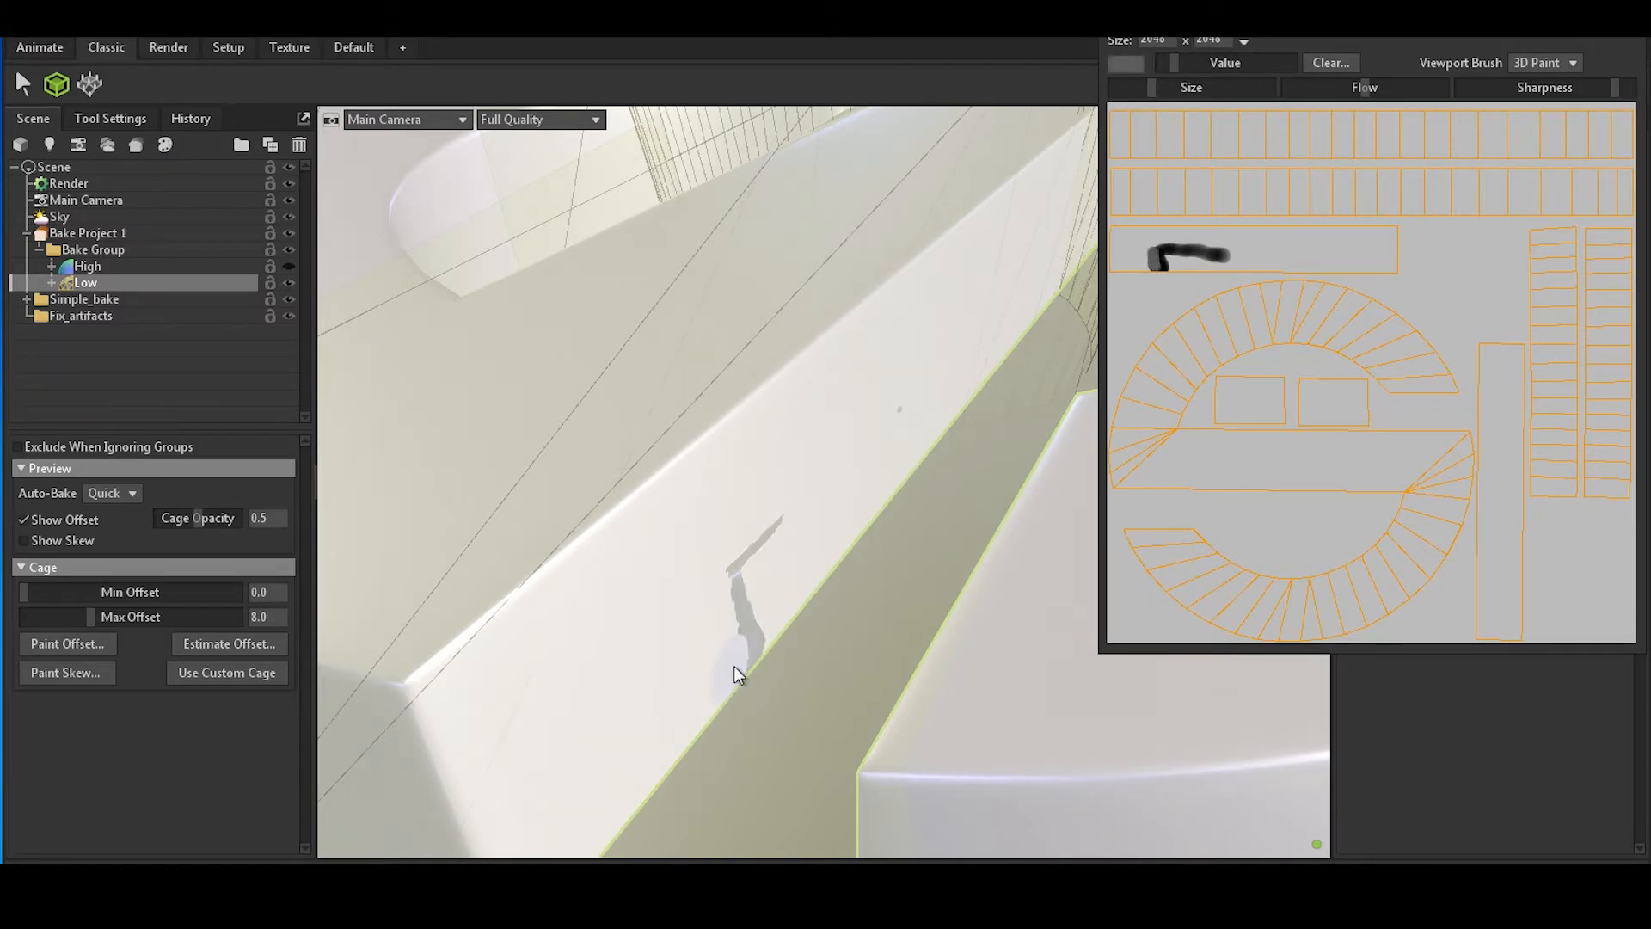
left_click_drag(735, 597, 756, 656)
mouse_move(751, 550)
left_mouse_down()
mouse_move(878, 469)
mouse_move(911, 409)
left_mouse_up()
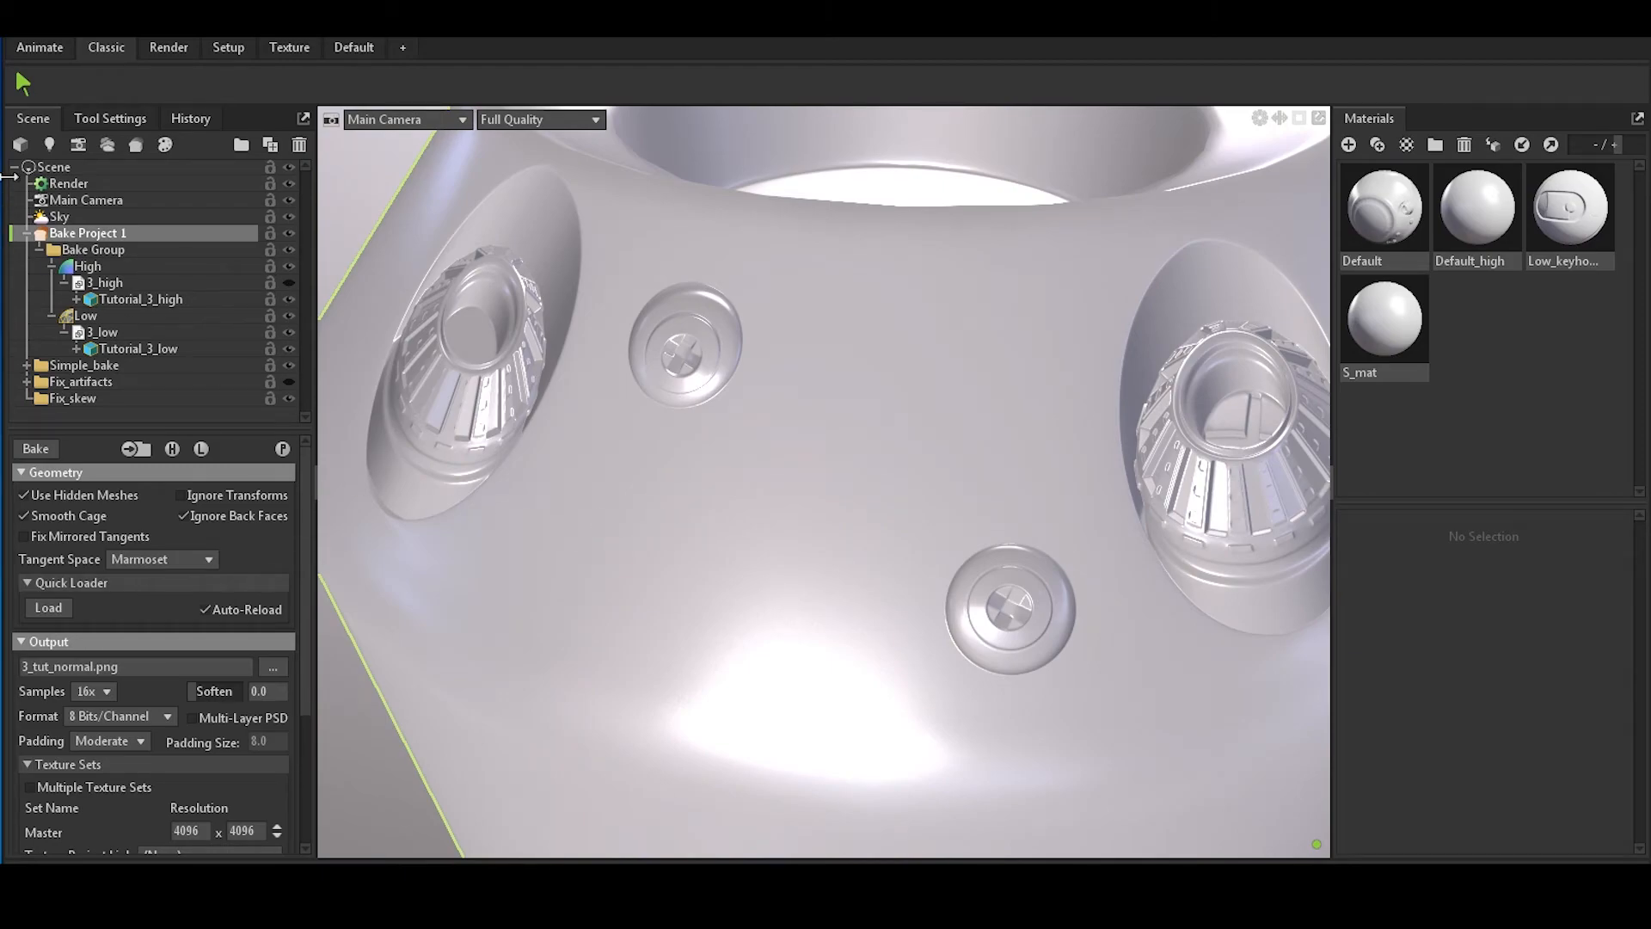
Step: Display the Low group's skew directions on the third model, examine them around the screws, and hide them again
left_click(104, 313)
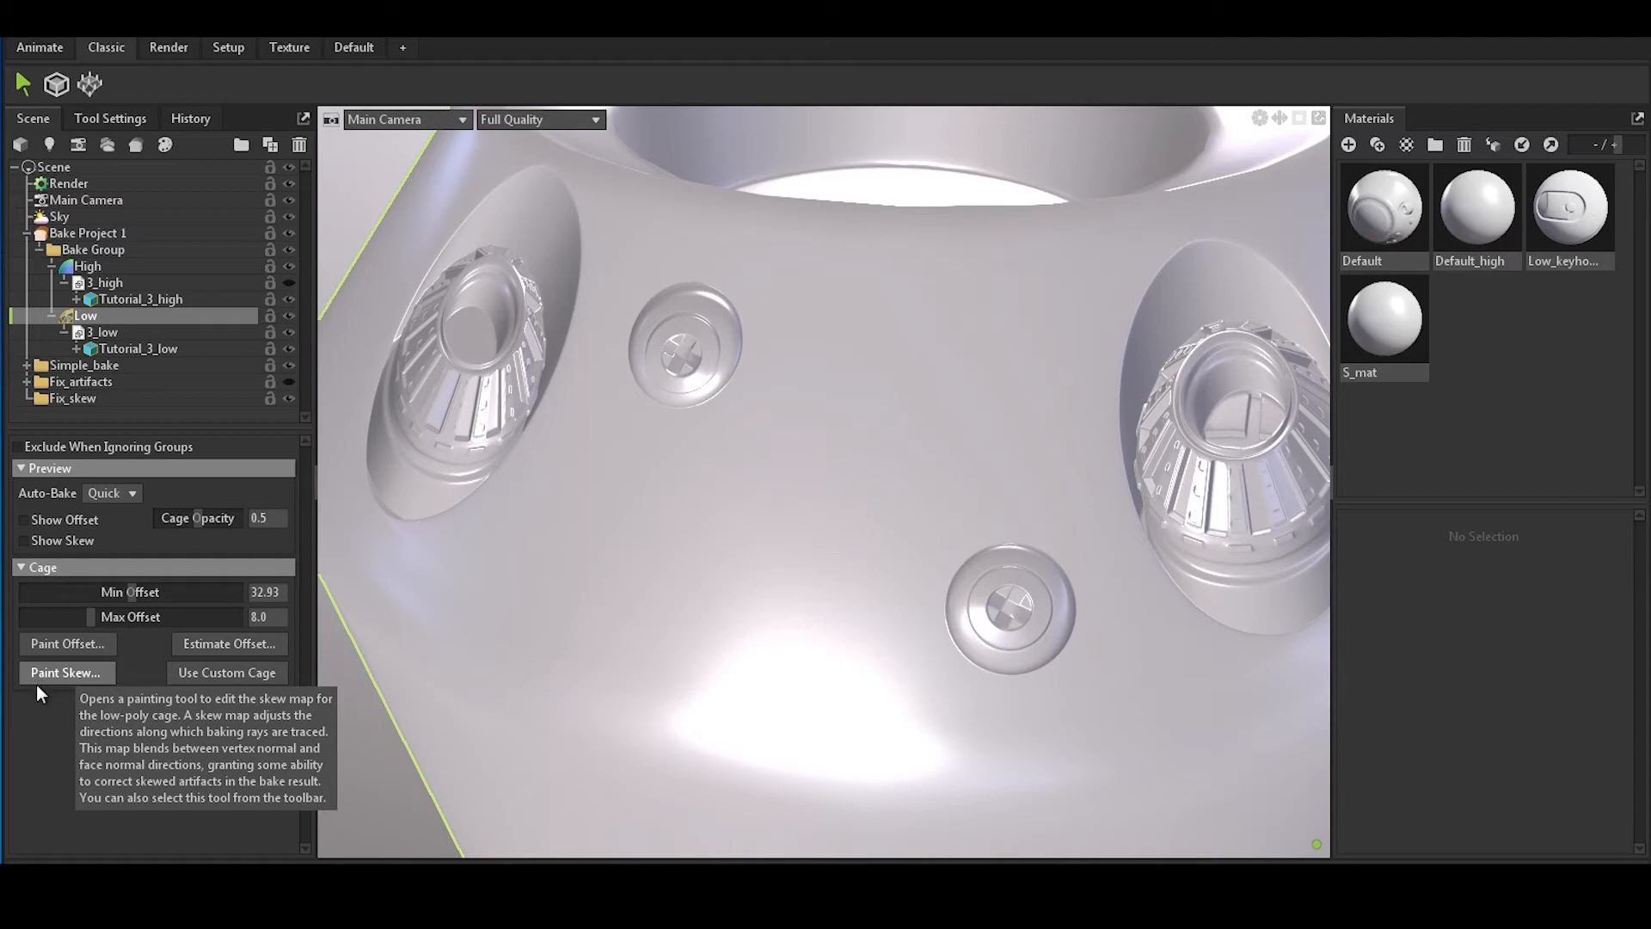
left_click(22, 539)
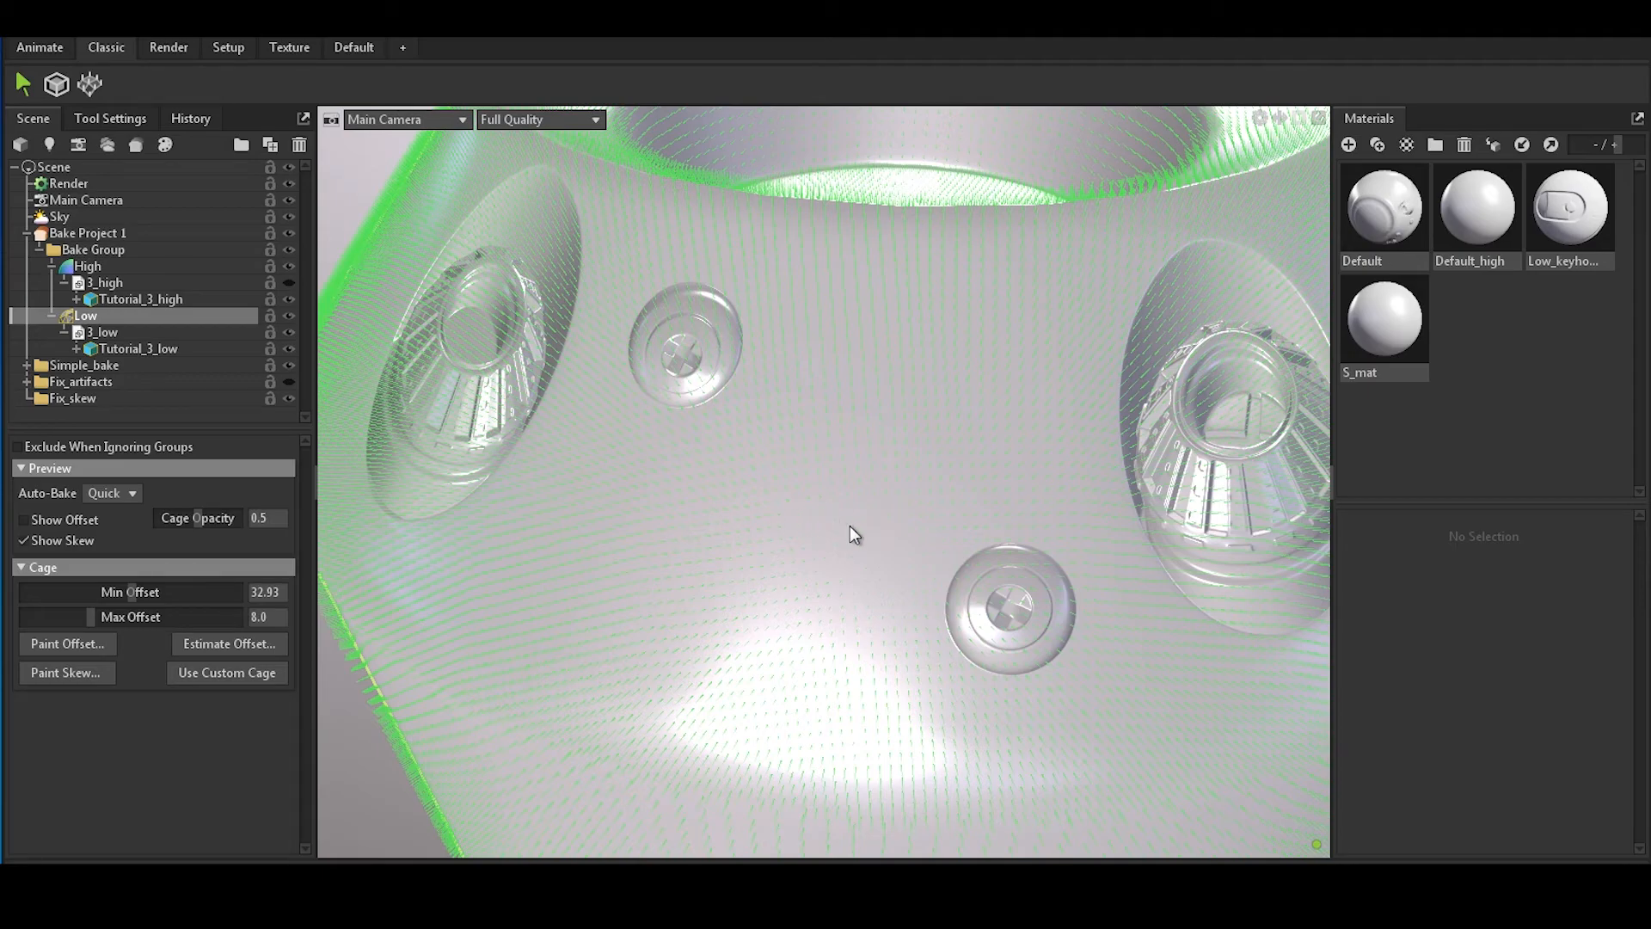
left_click_drag(738, 354, 735, 318)
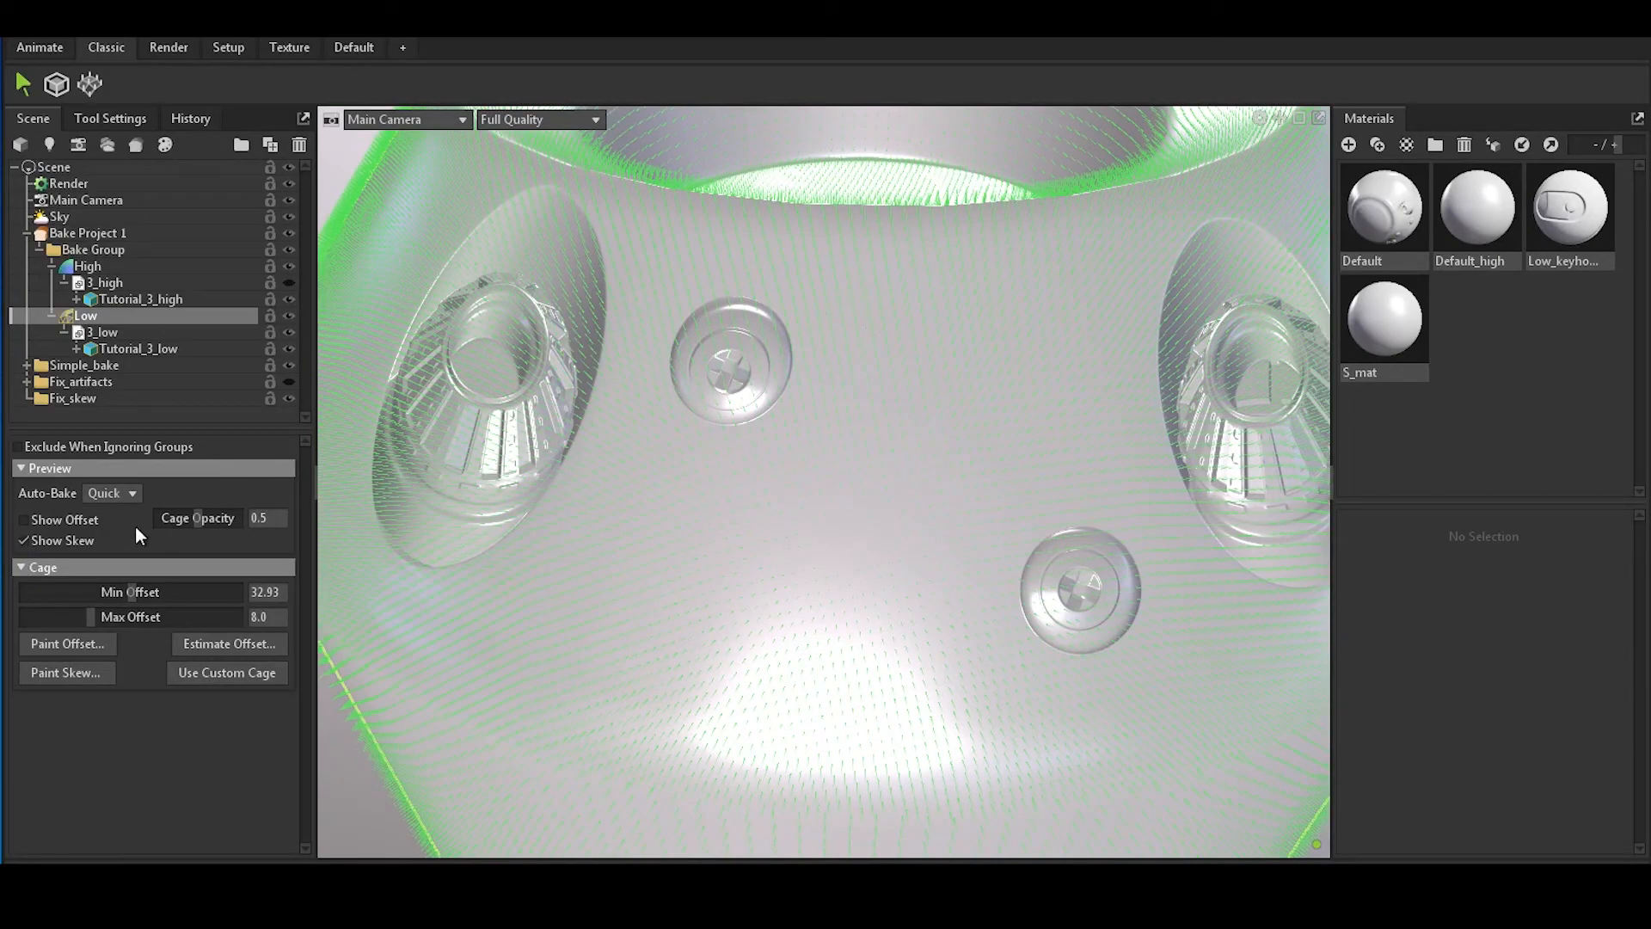
left_click(24, 540)
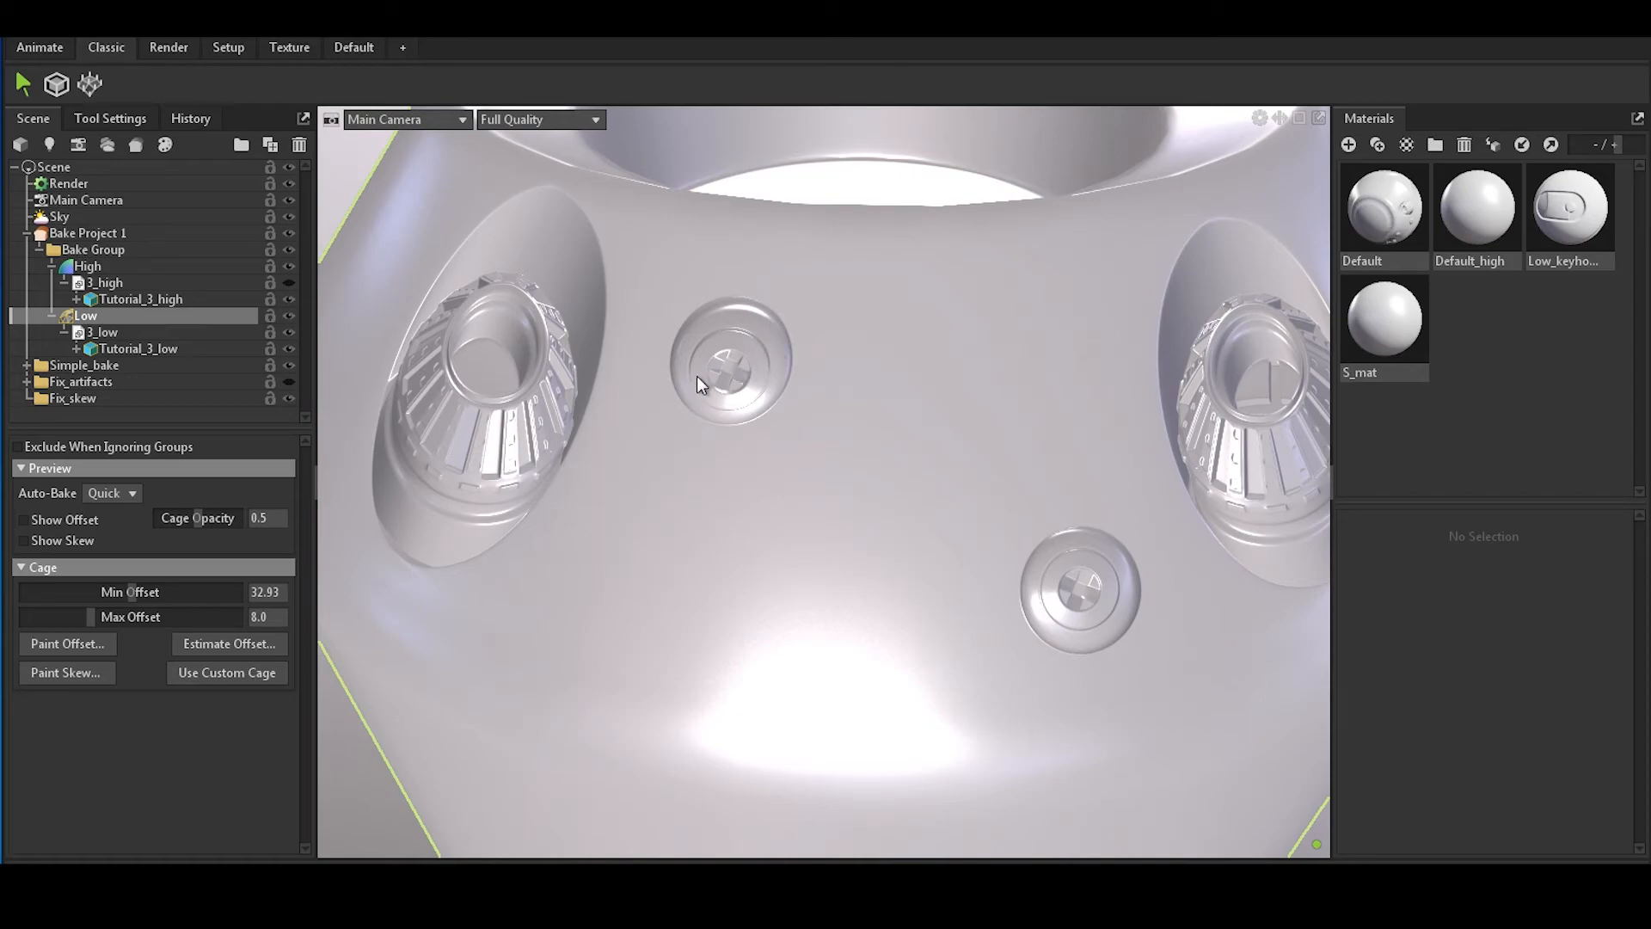
Step: Paint black with Paint Skew over the upper screw detail to straighten it, then hide the skew display and inspect it
left_click(79, 675)
left_click_drag(881, 129, 1415, 1)
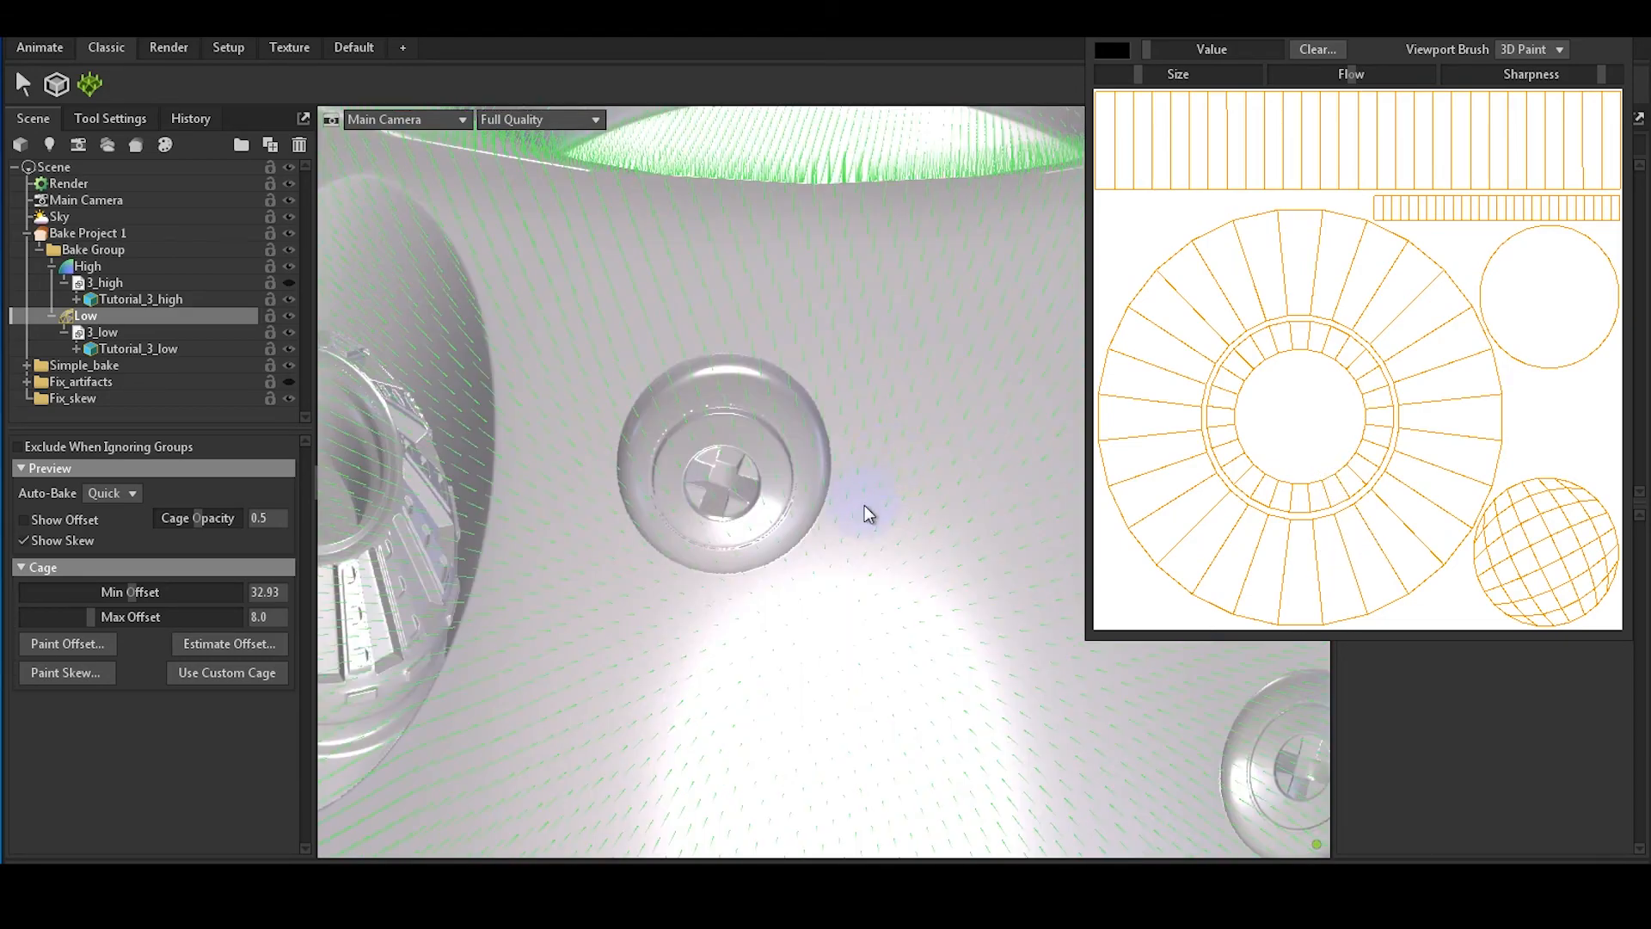
mouse_move(704, 523)
left_mouse_down()
mouse_move(672, 522)
mouse_move(657, 473)
mouse_move(688, 415)
mouse_move(740, 396)
mouse_move(770, 472)
mouse_move(710, 524)
mouse_move(798, 458)
mouse_move(750, 402)
mouse_move(742, 455)
mouse_move(838, 537)
left_mouse_up()
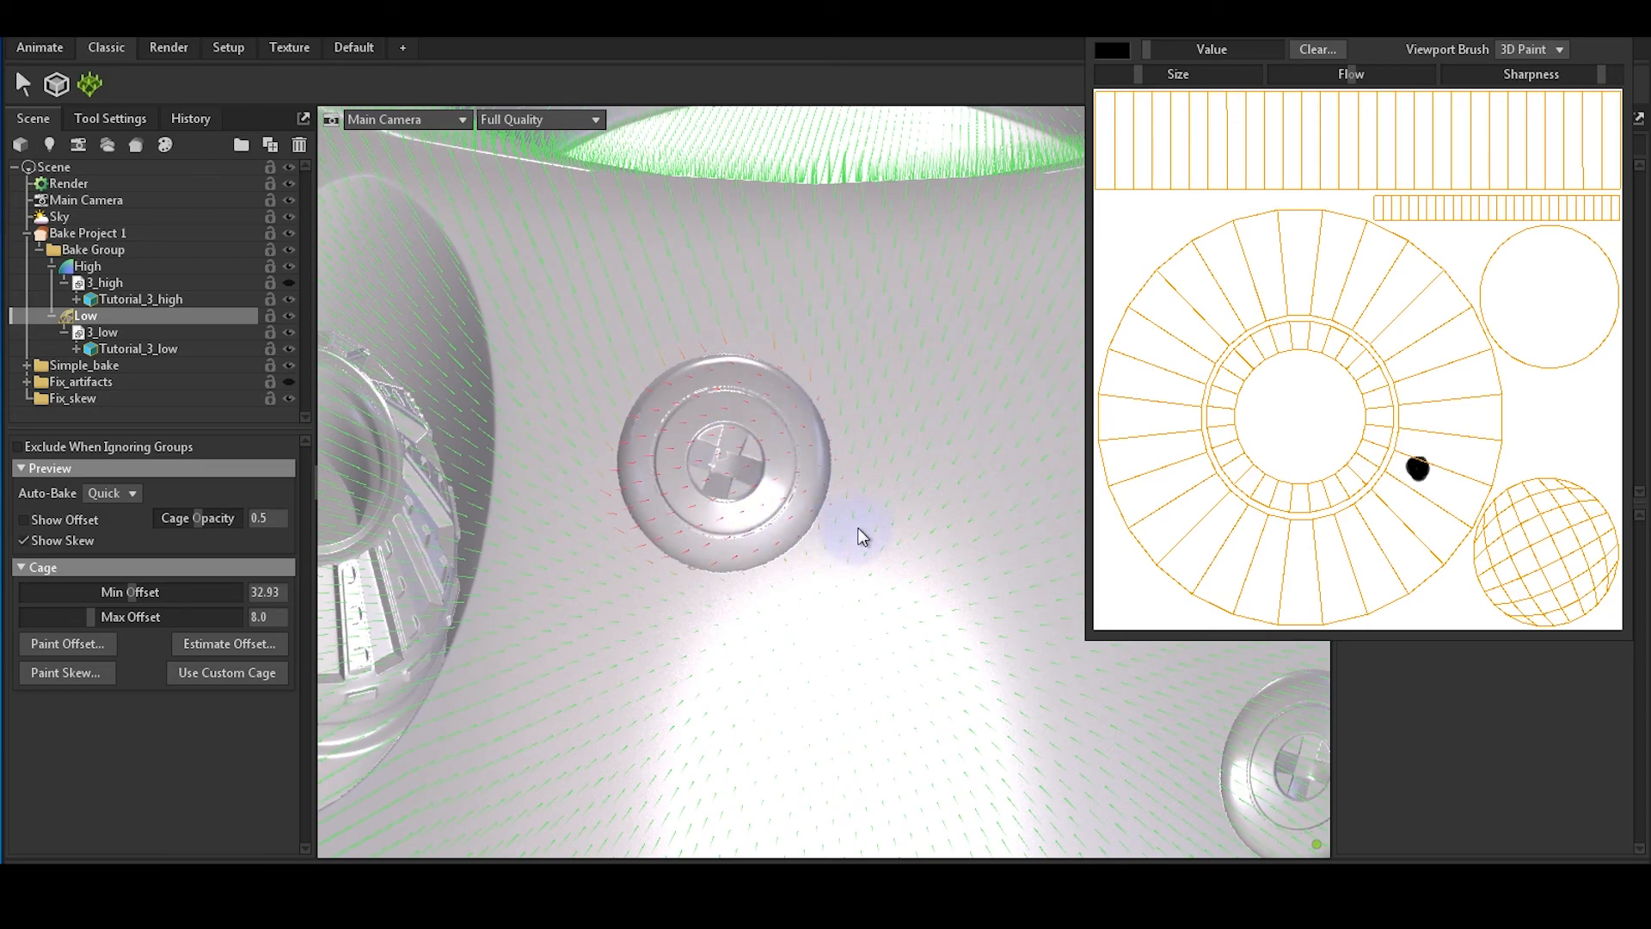
left_click_drag(833, 478, 700, 512)
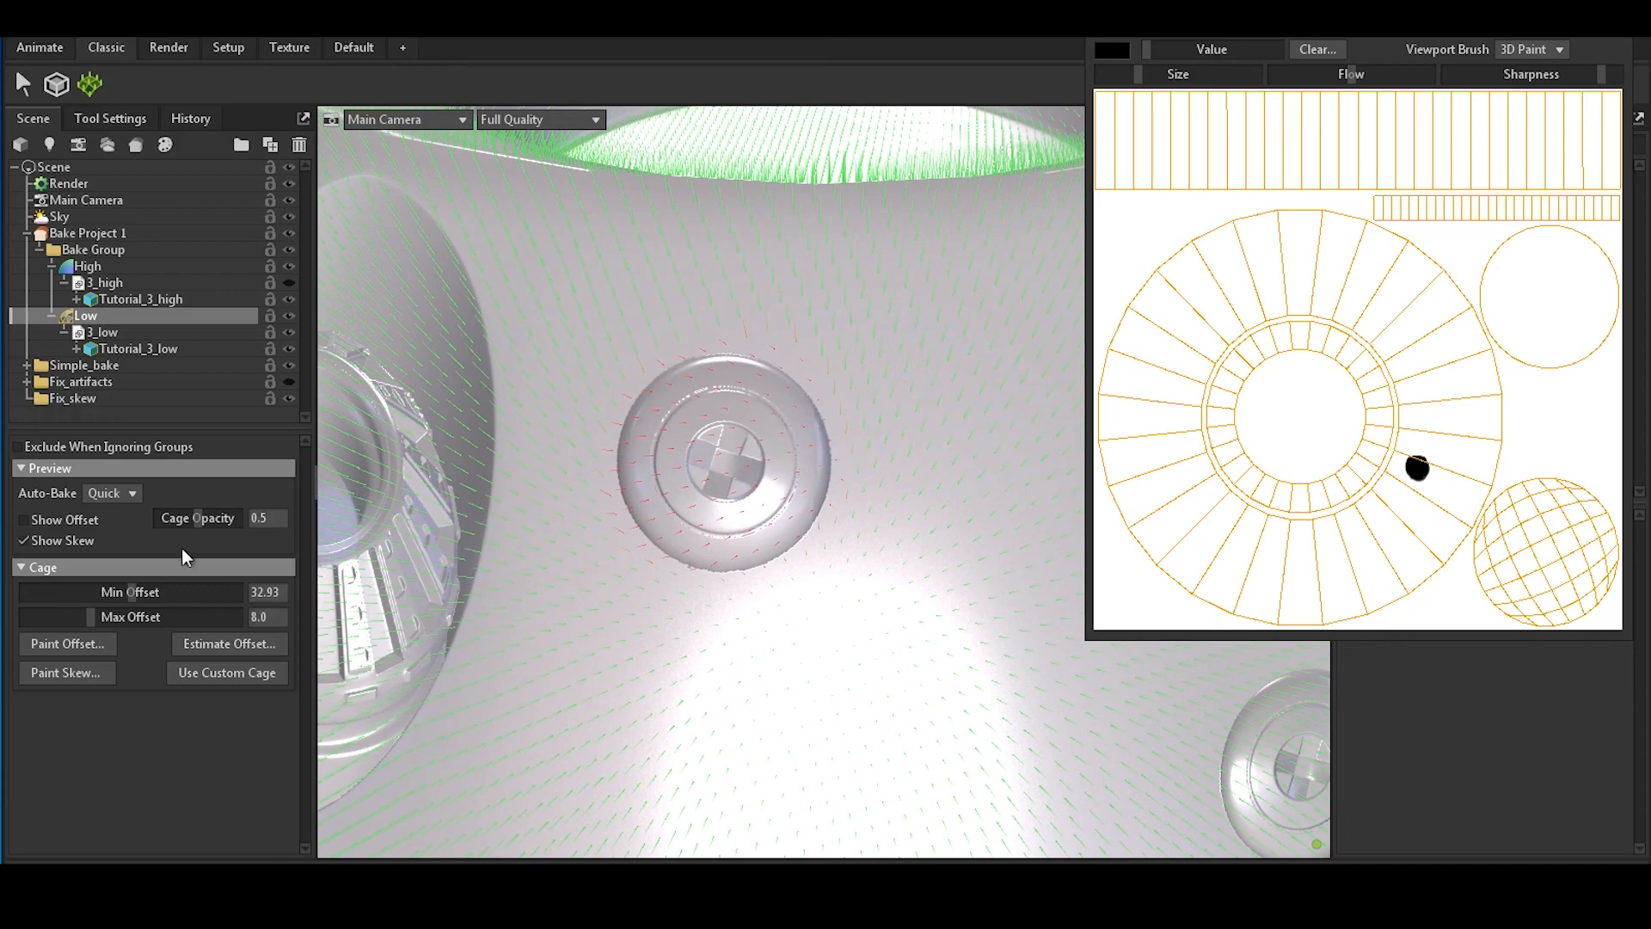
left_click(24, 540)
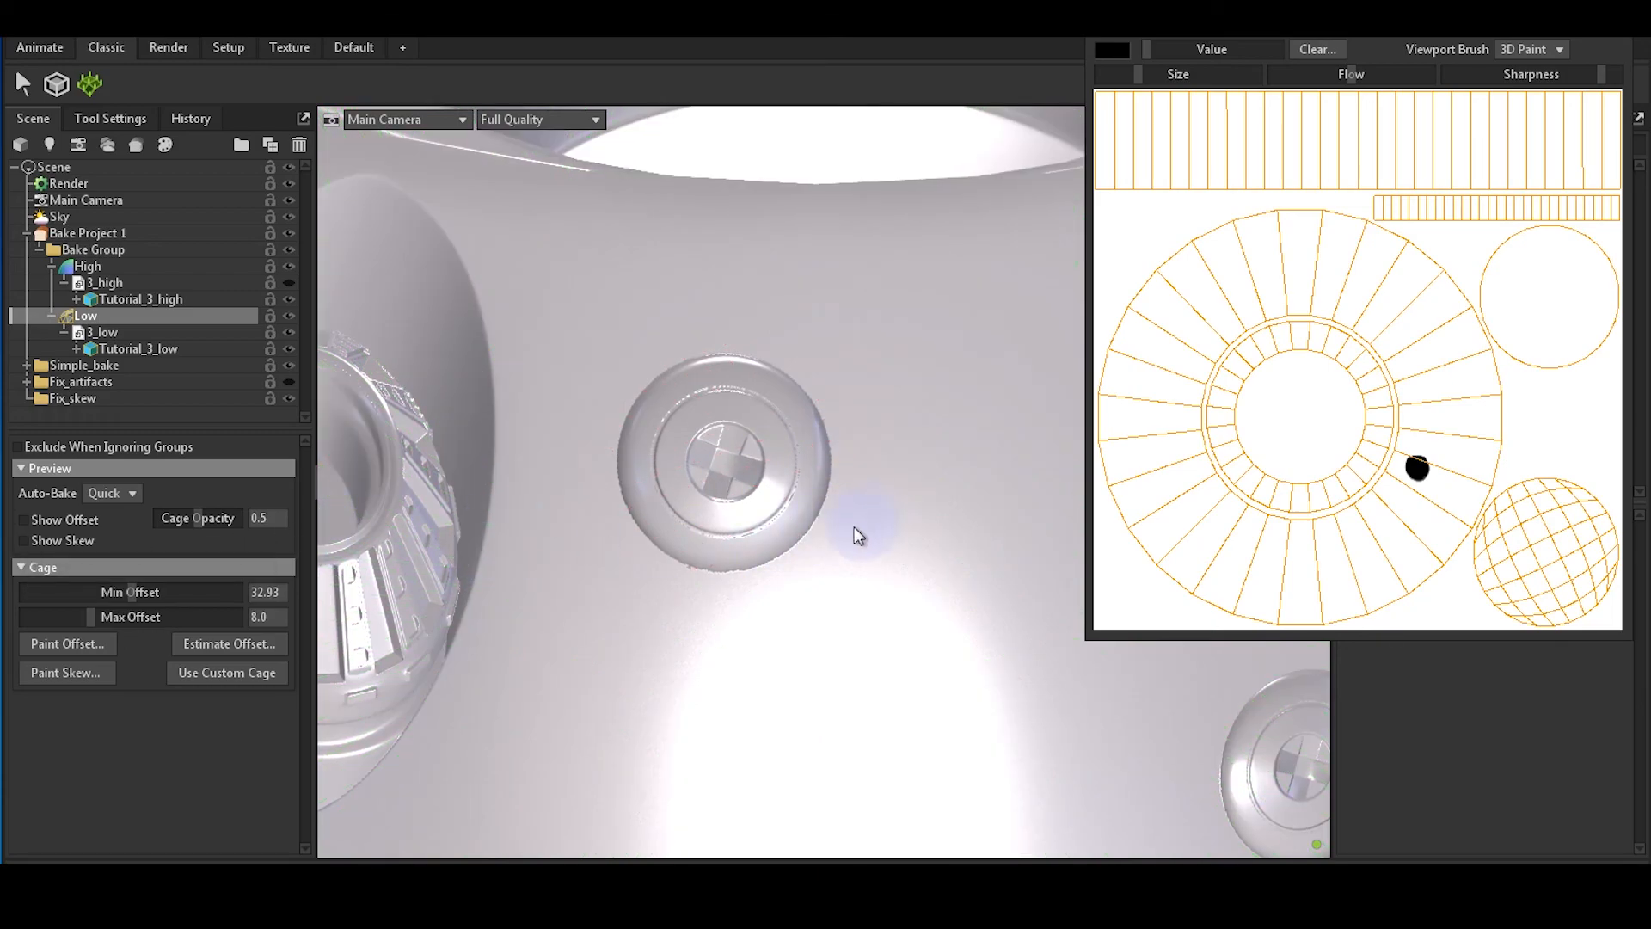
mouse_move(824, 532)
left_mouse_down("alt")
mouse_move(790, 530)
mouse_move(782, 511)
mouse_move(859, 540)
mouse_move(816, 541)
mouse_move(844, 548)
left_mouse_up("alt")
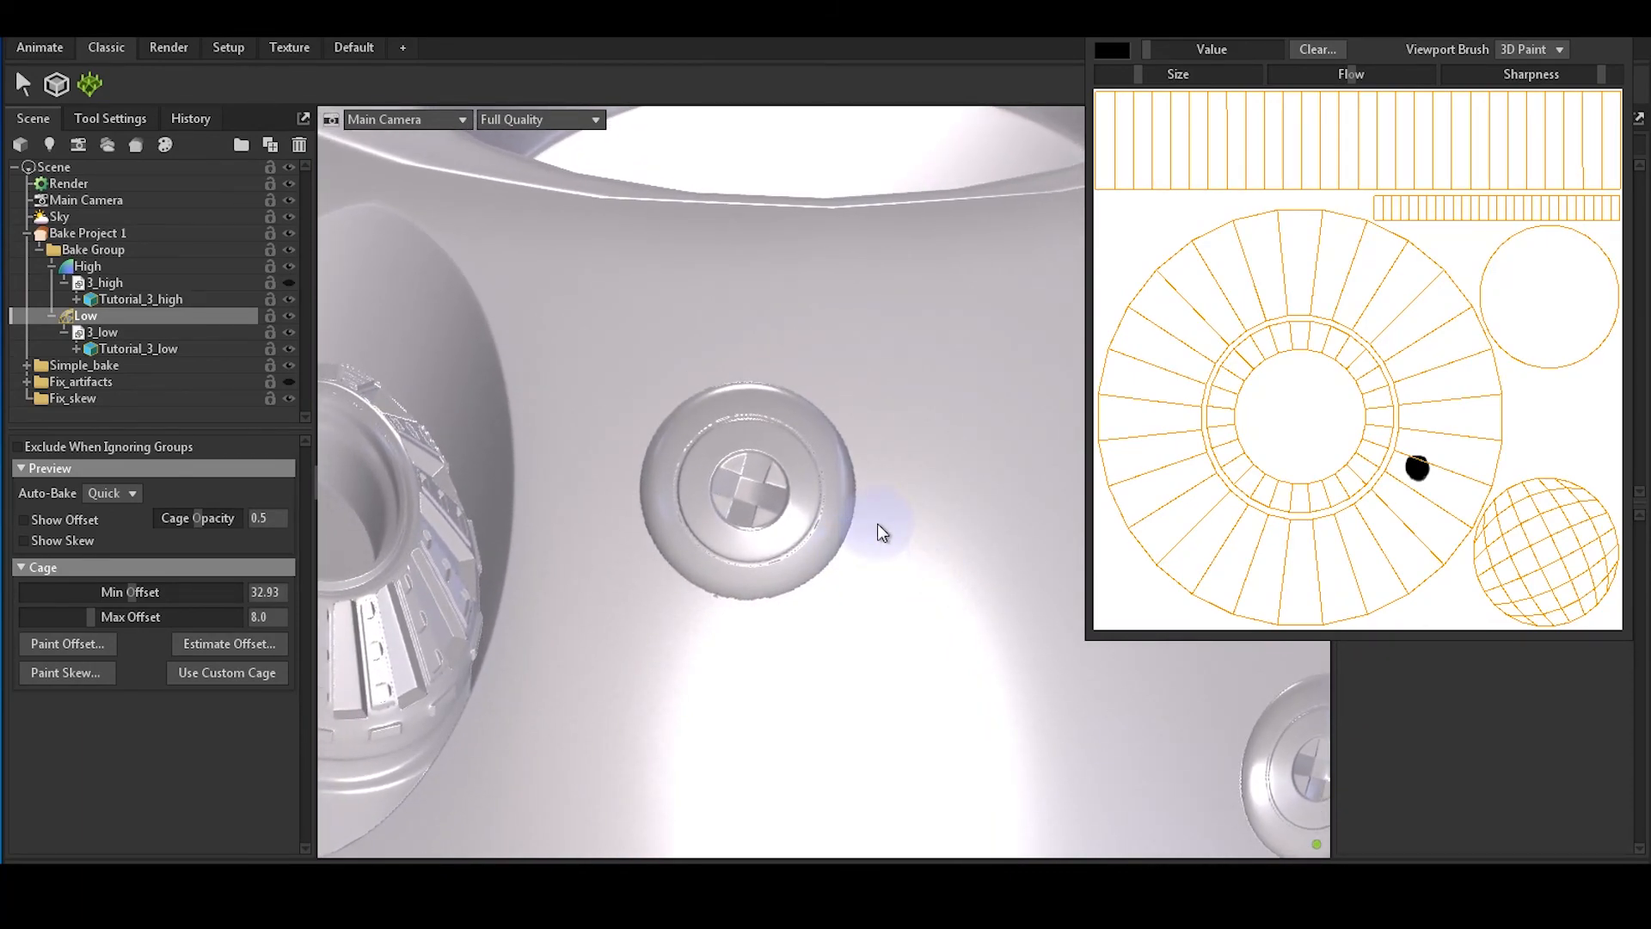